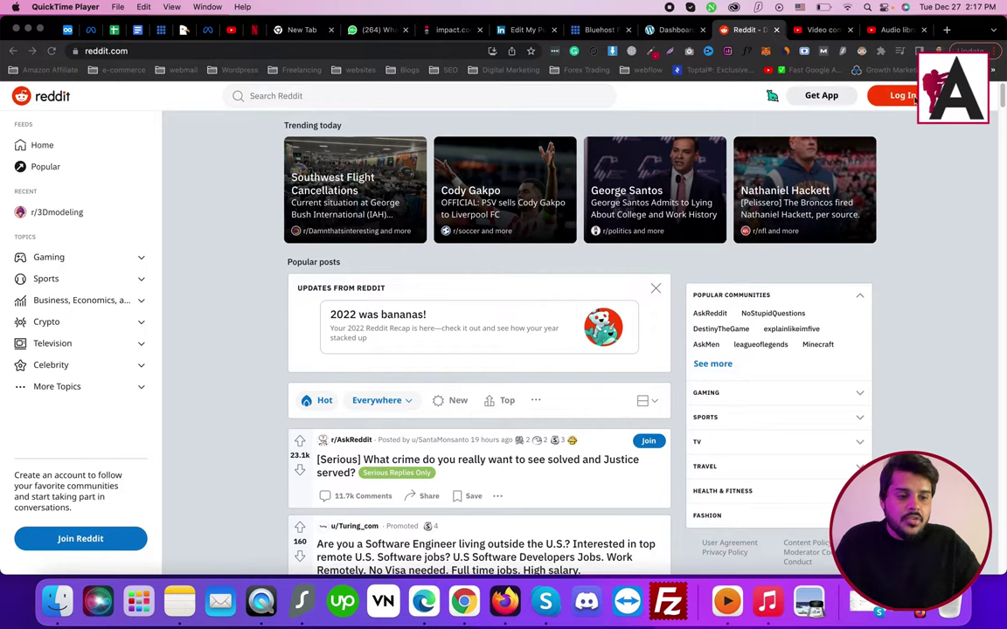
Open Reddit's Log In / Sign Up form and switch it to Sign Up
left_click(987, 105)
left_click(987, 98)
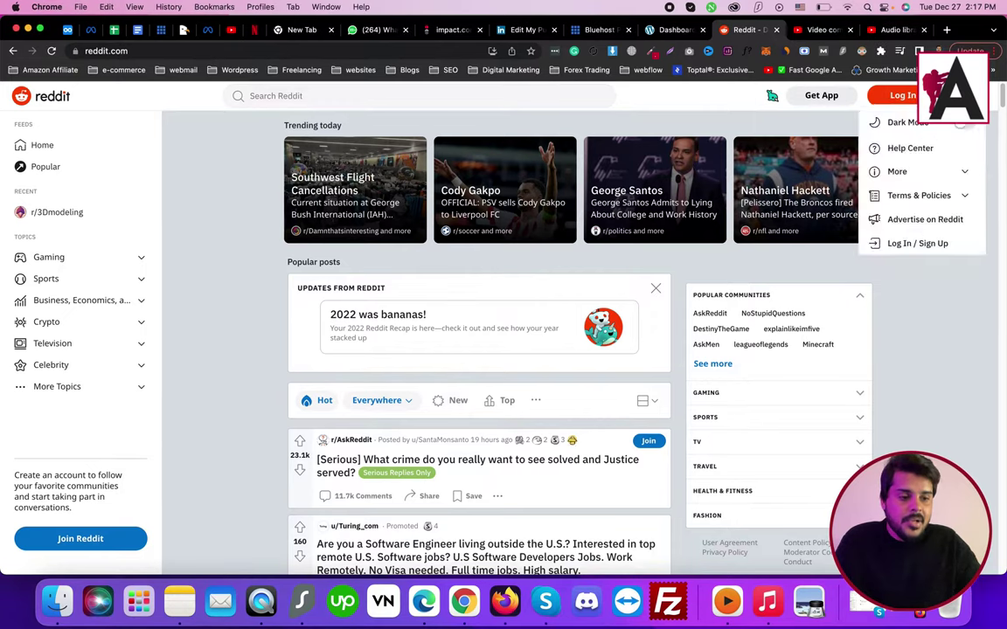
left_click(916, 244)
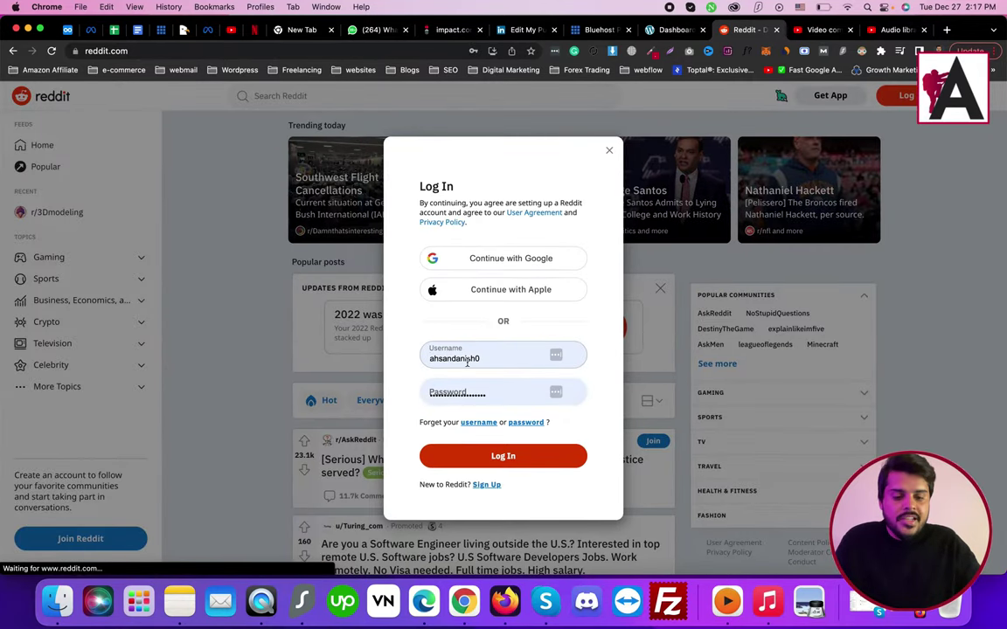
left_click(487, 455)
left_click(485, 485)
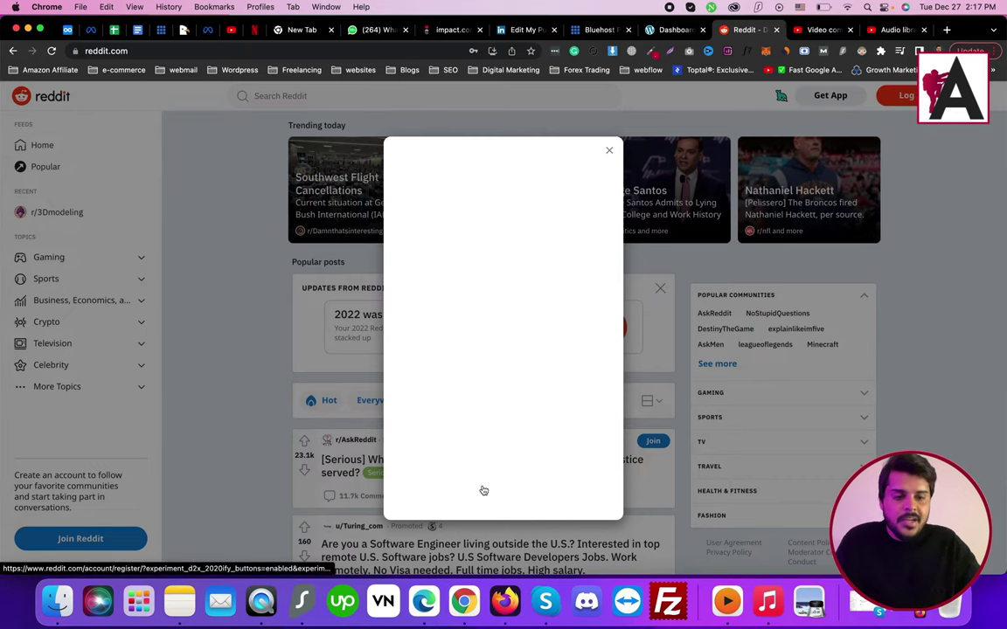
Enter the sign-up email address, continue, and select the suggested username
left_click(474, 393)
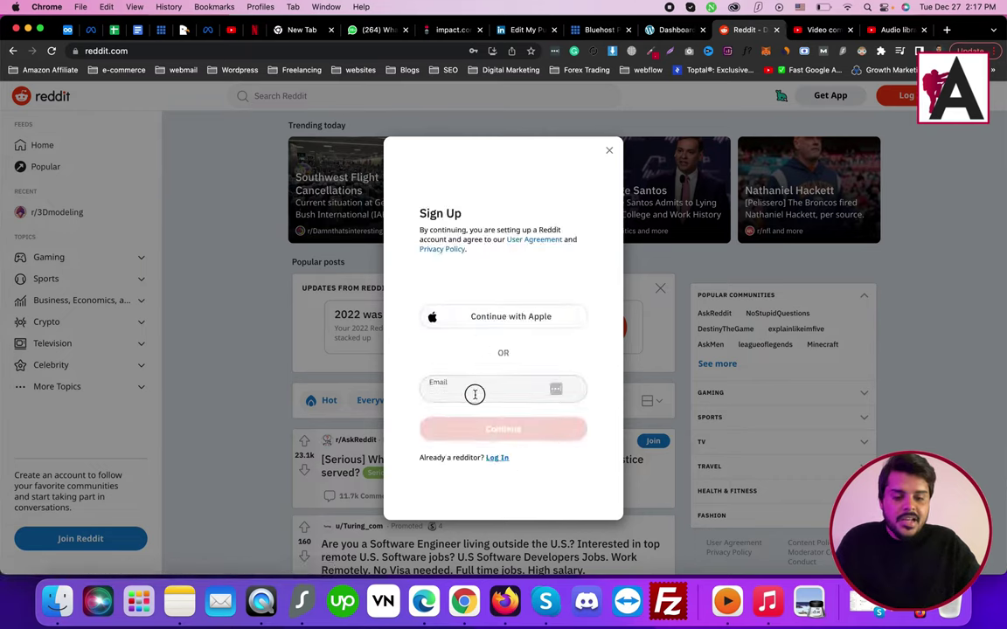
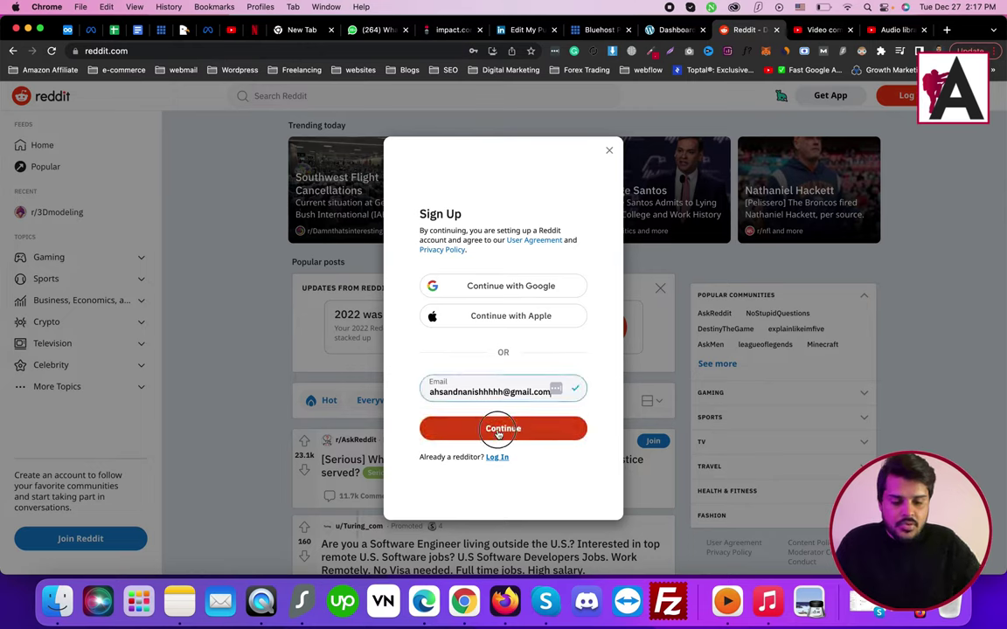
left_click(503, 427)
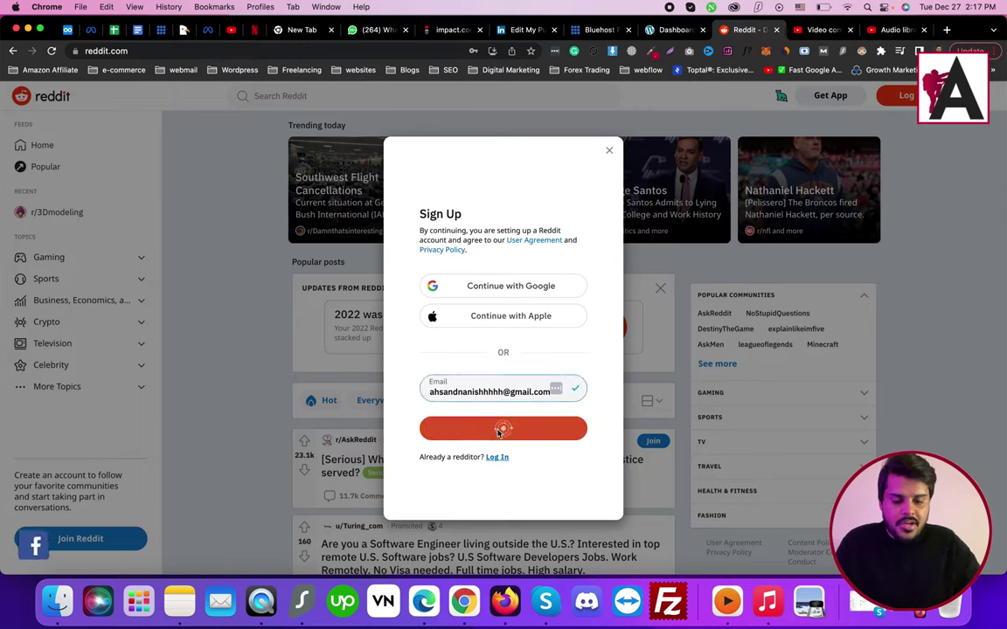
left_click_drag(517, 323, 419, 323)
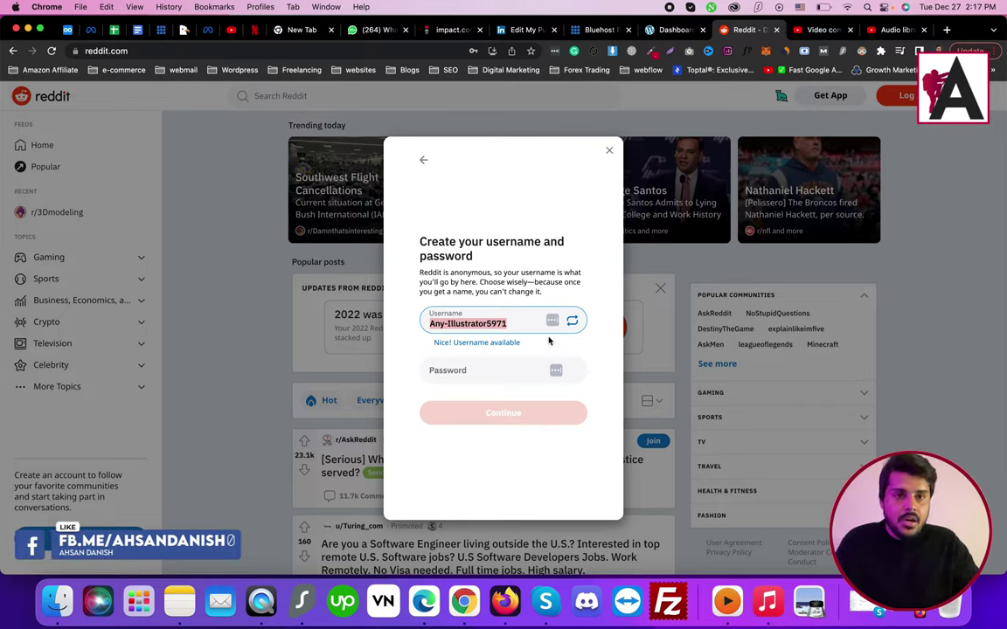
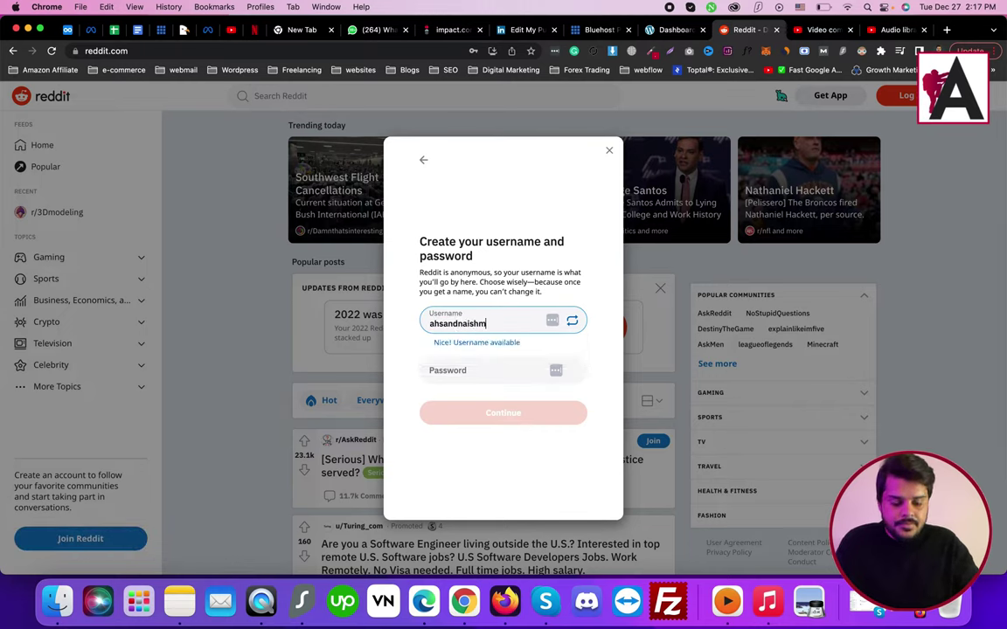
Set a custom username and a password, pass the reCAPTCHA check, and decline saving the password
left_click(469, 368)
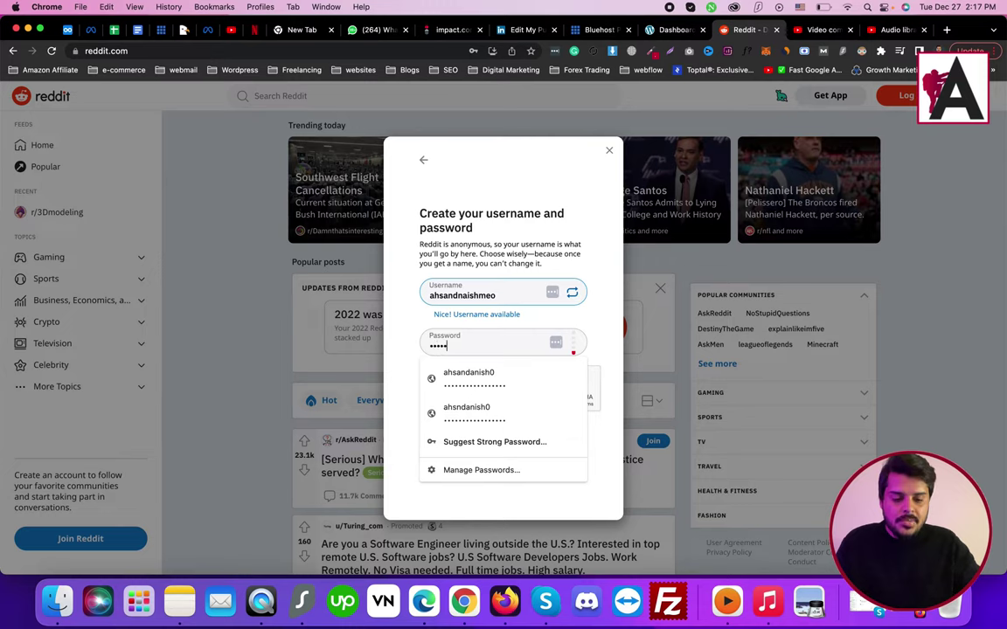
left_click(393, 337)
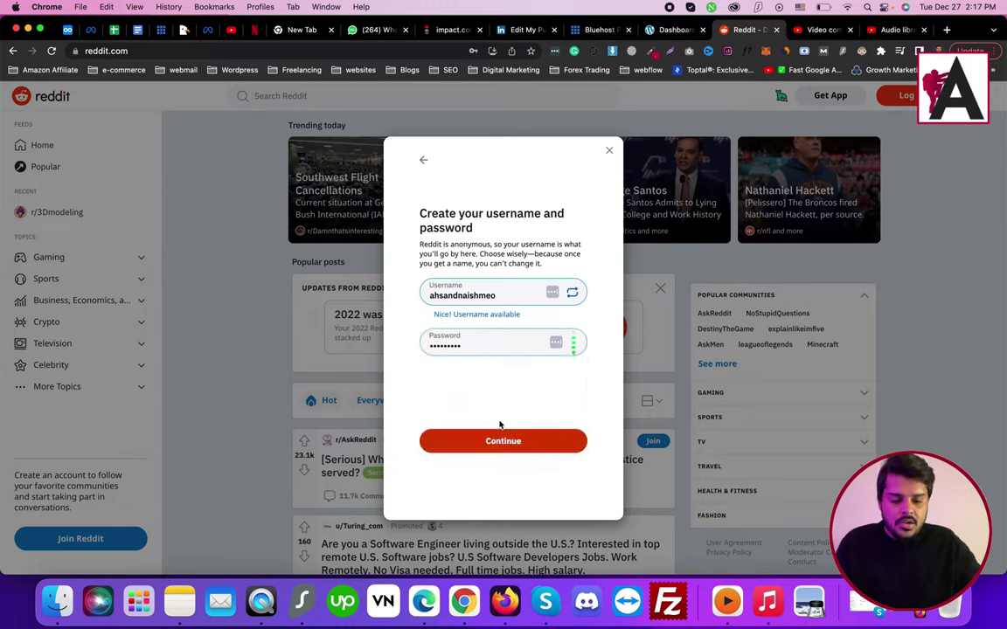
left_click(510, 444)
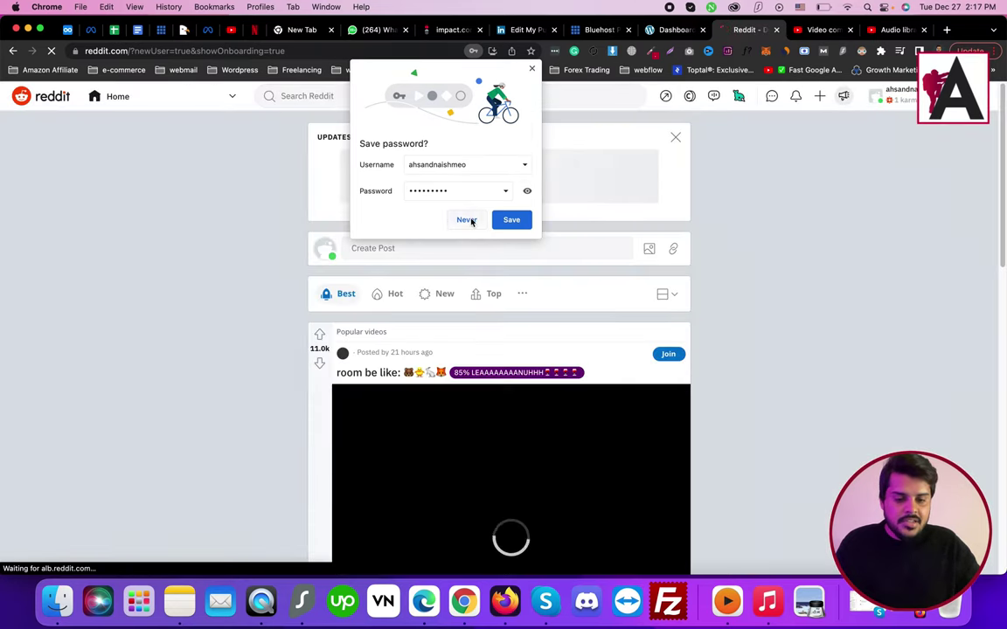
left_click(465, 219)
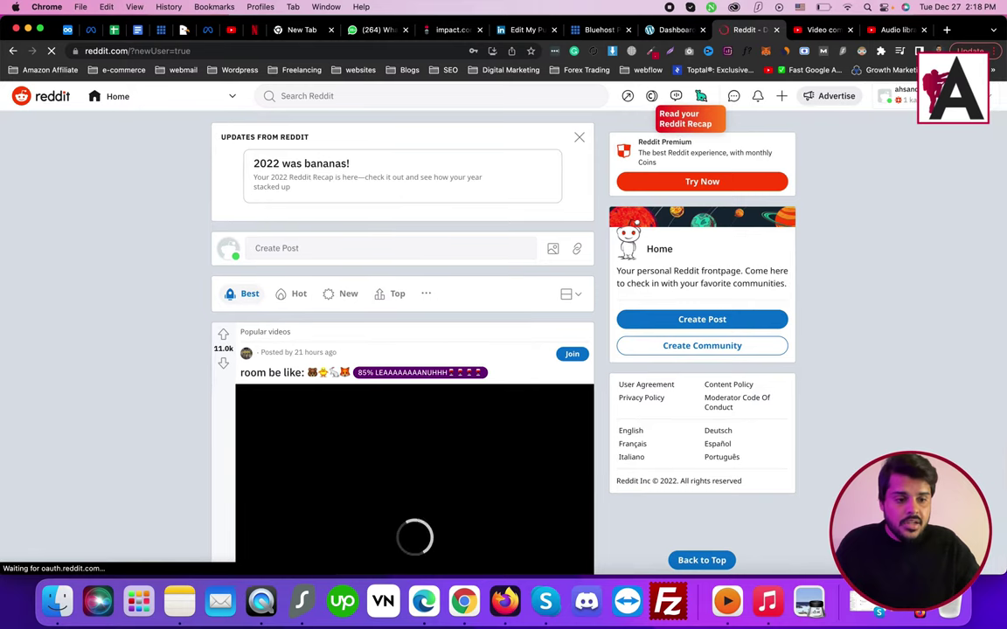
Skip the About you question and close the Interests dialog to reach the feed
left_click(895, 96)
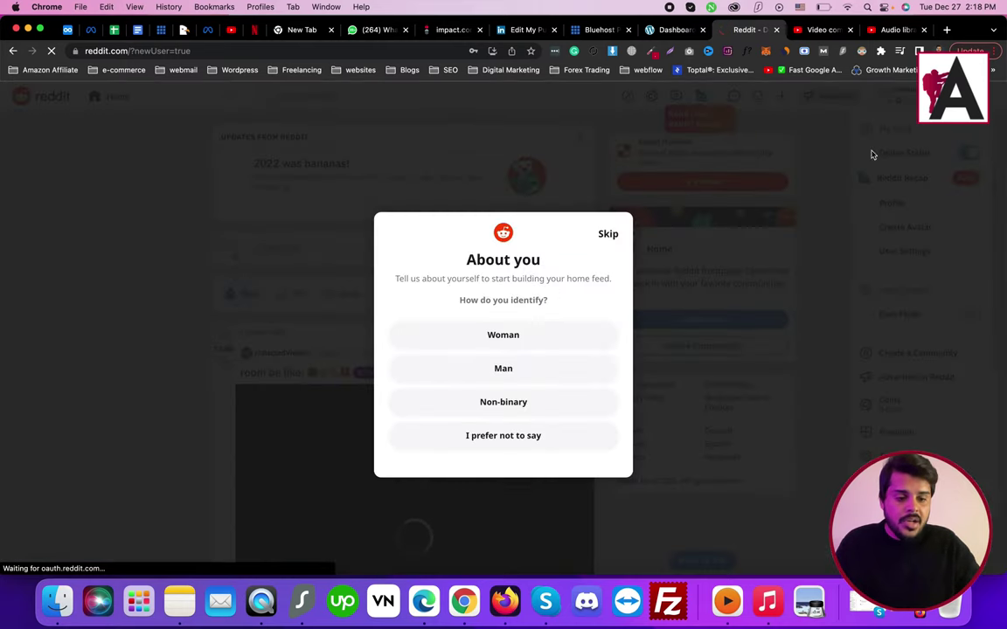
left_click(609, 235)
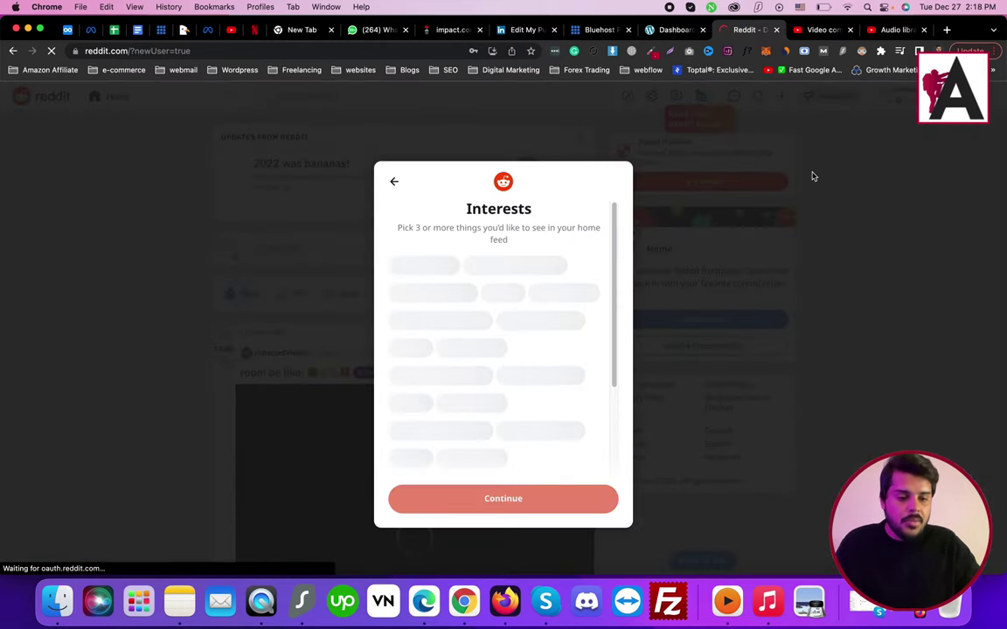
left_click(390, 182)
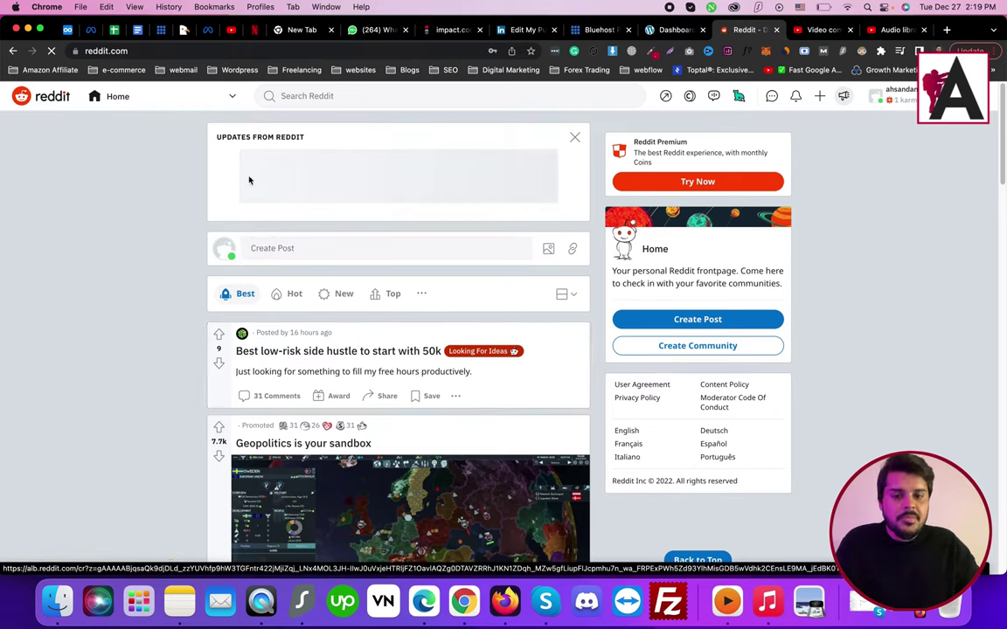
Open and close the Home feeds and communities dropdown
left_click(126, 97)
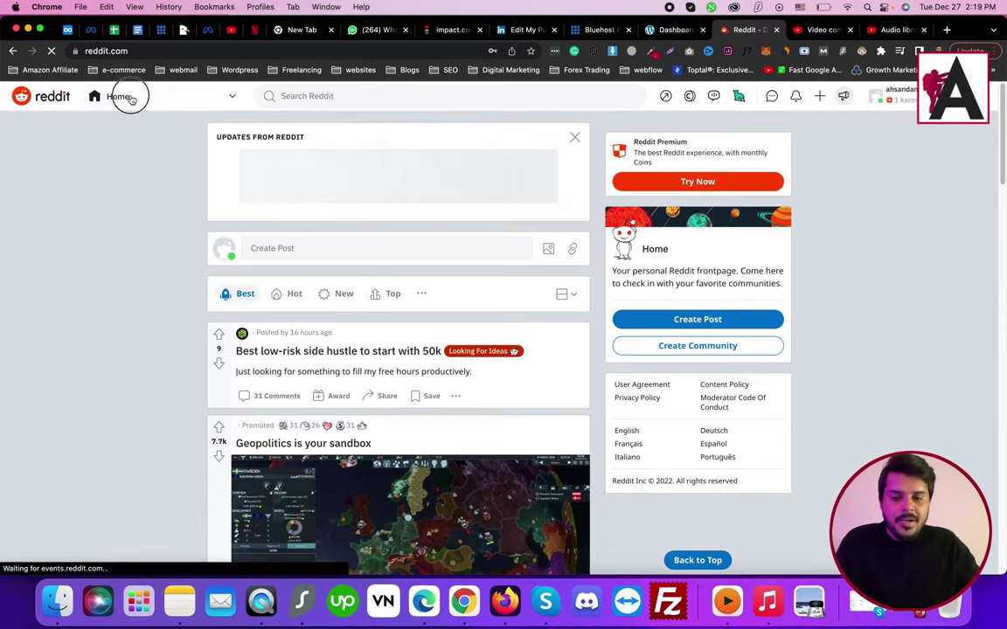
left_click(232, 98)
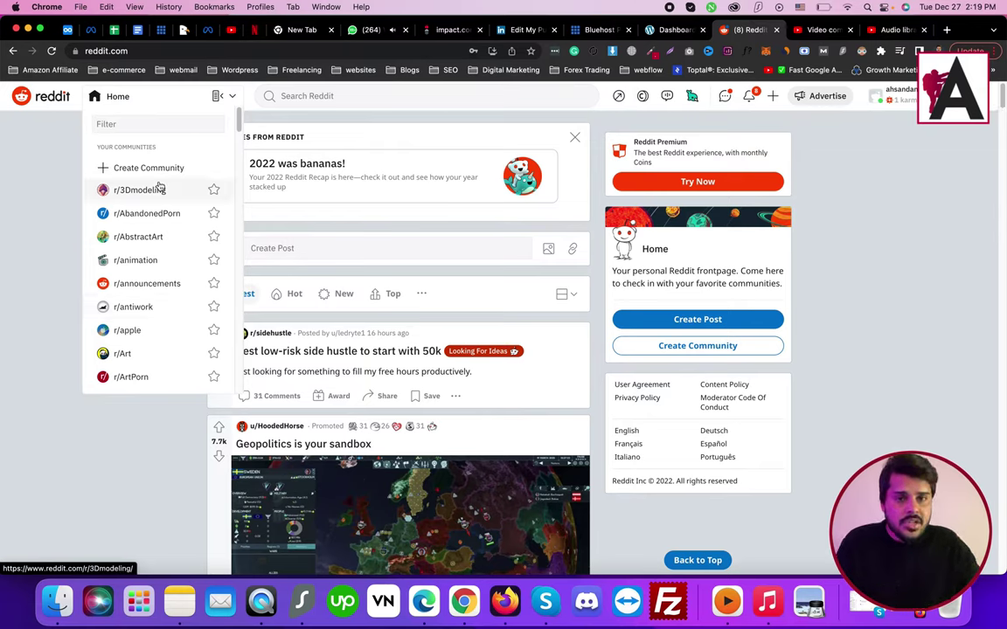
left_click(55, 197)
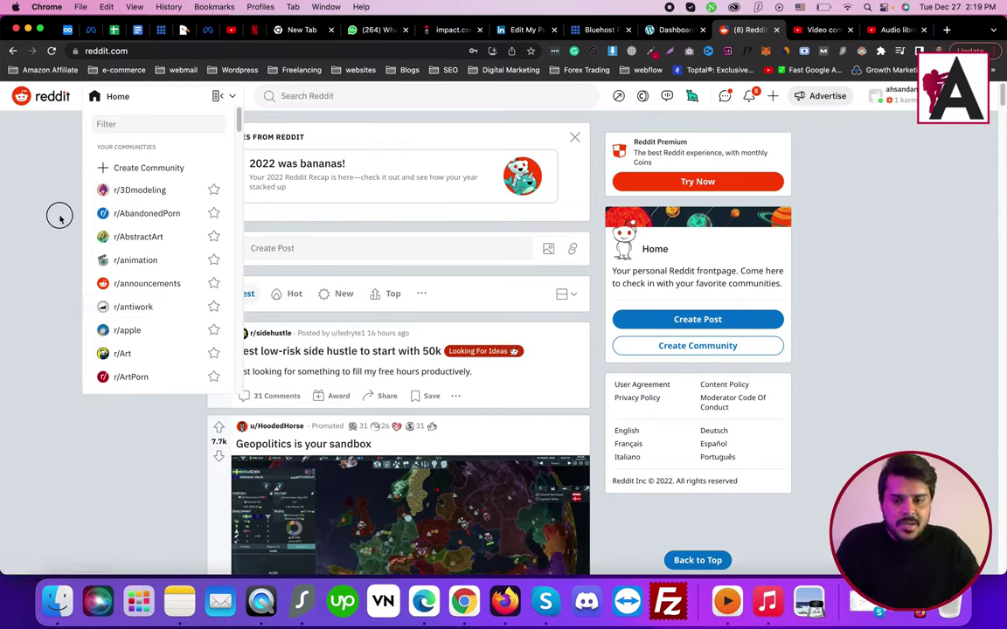
Dismiss the search suggestions and switch to the Popular feed
left_click(325, 96)
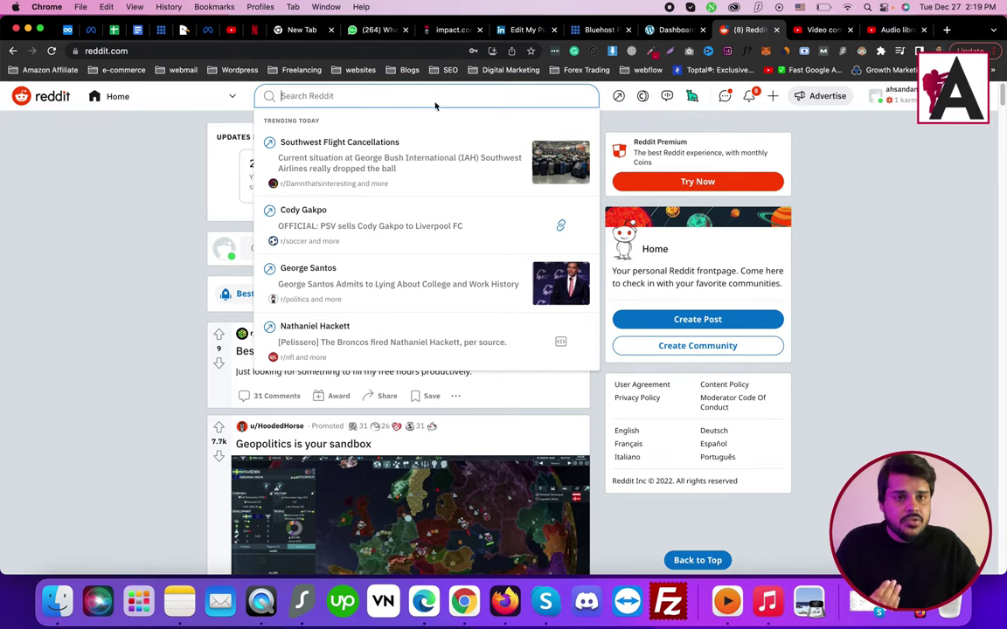
left_click(185, 186)
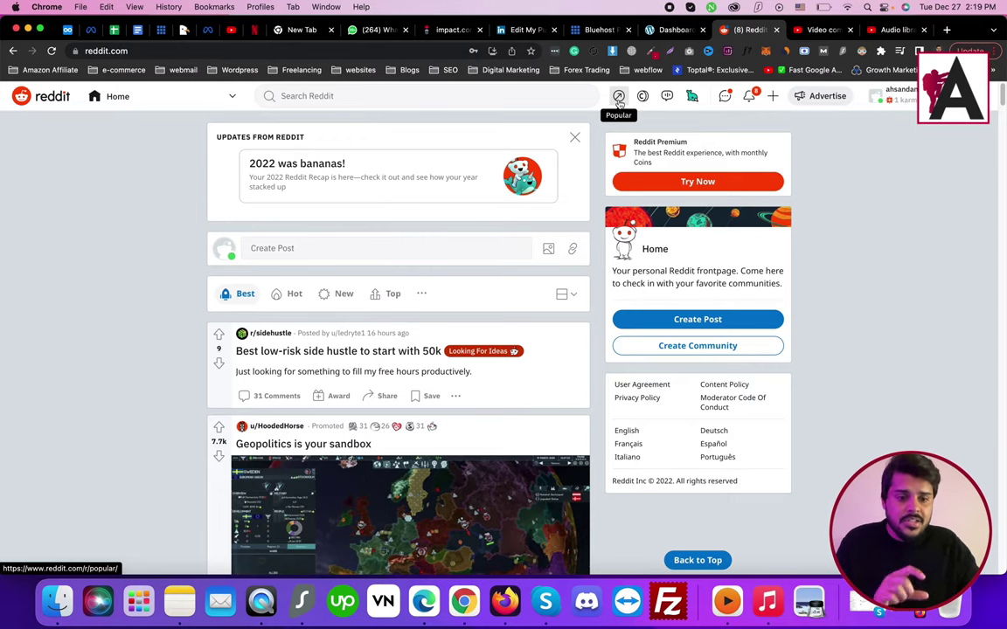
left_click(619, 98)
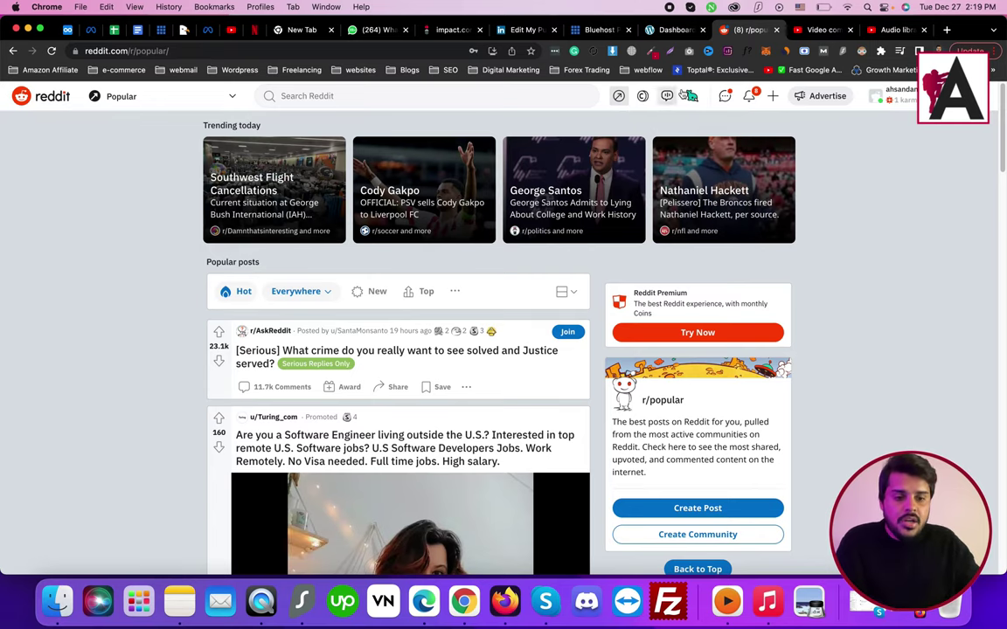
Visit the Happening Now chats page, browse the 2022 Reddit Recap slides, and show the Chat panel
left_click(668, 96)
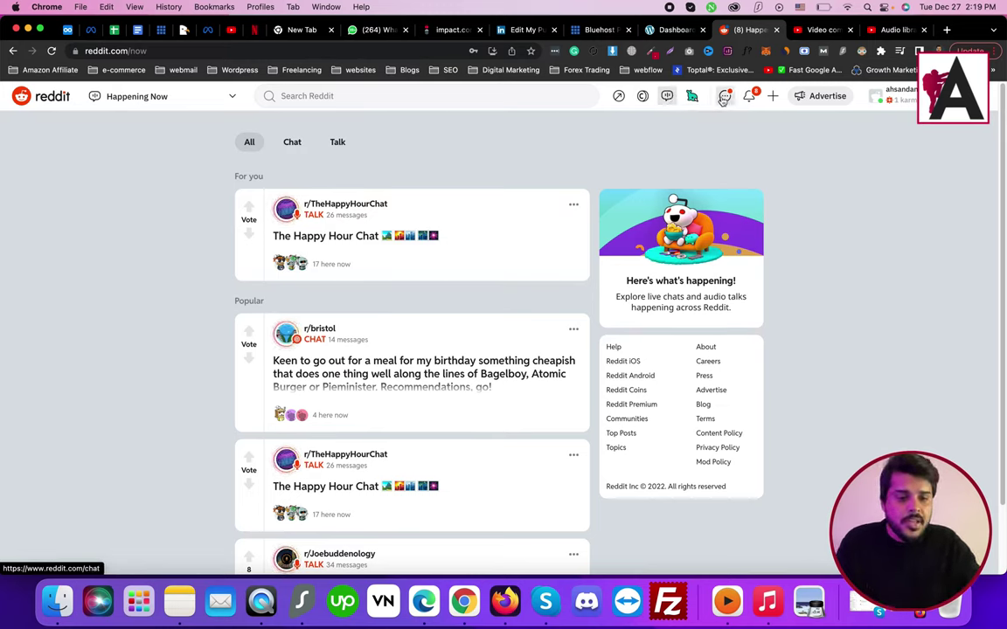
left_click(697, 98)
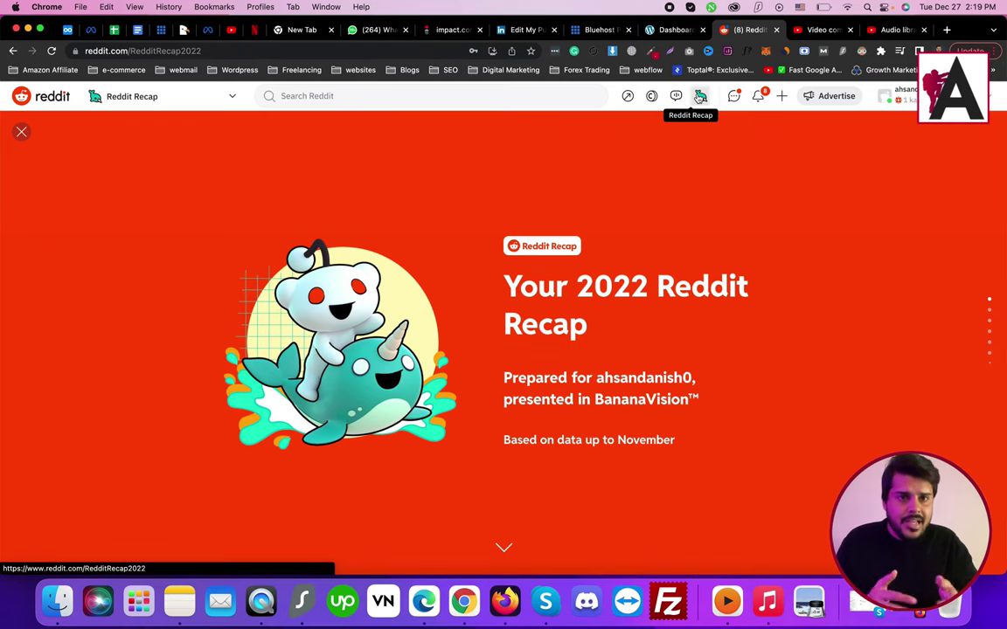
scroll(748, 262, "down", 5)
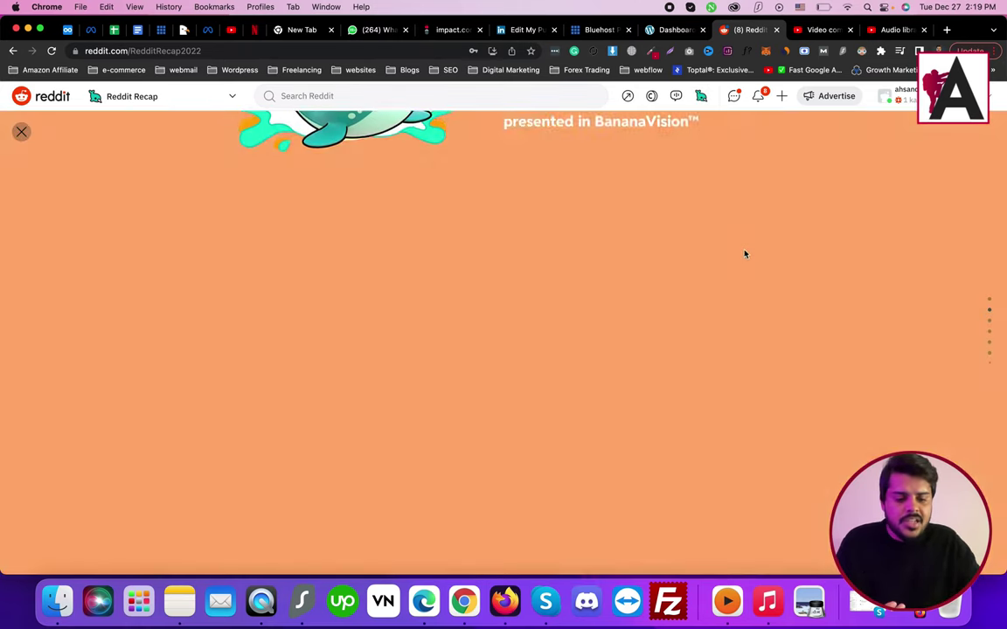
scroll(618, 251, "up", 5)
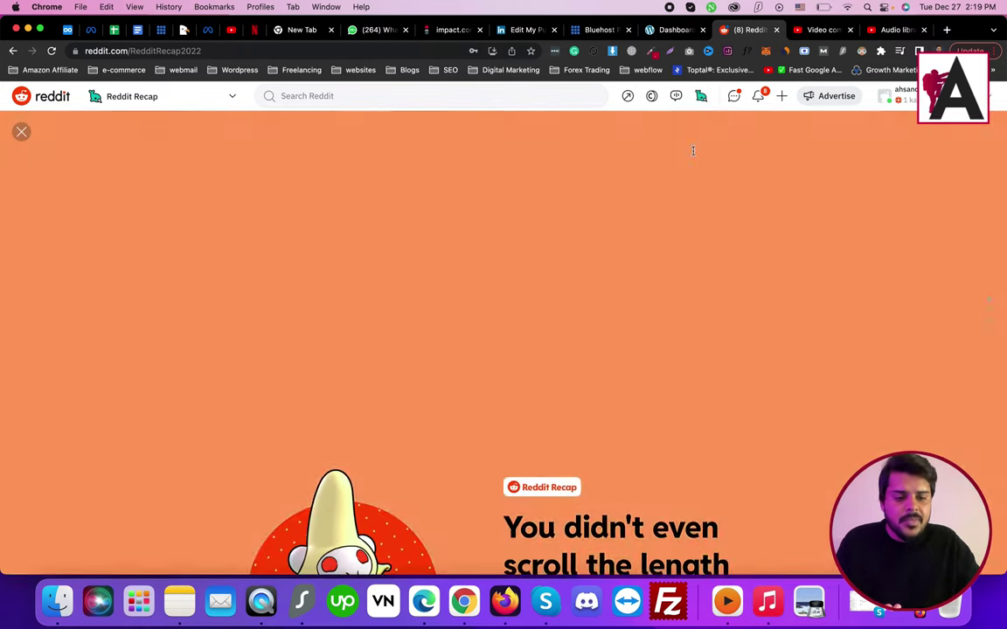
left_click(734, 97)
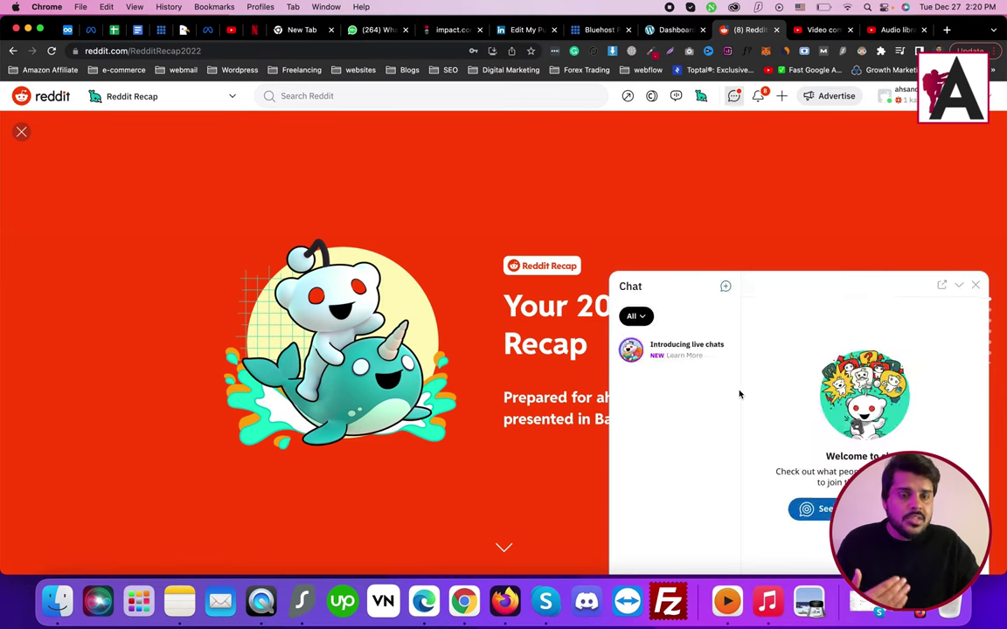
Check the All chat filter and the notifications list, keeping All, then start a new post
left_click(650, 319)
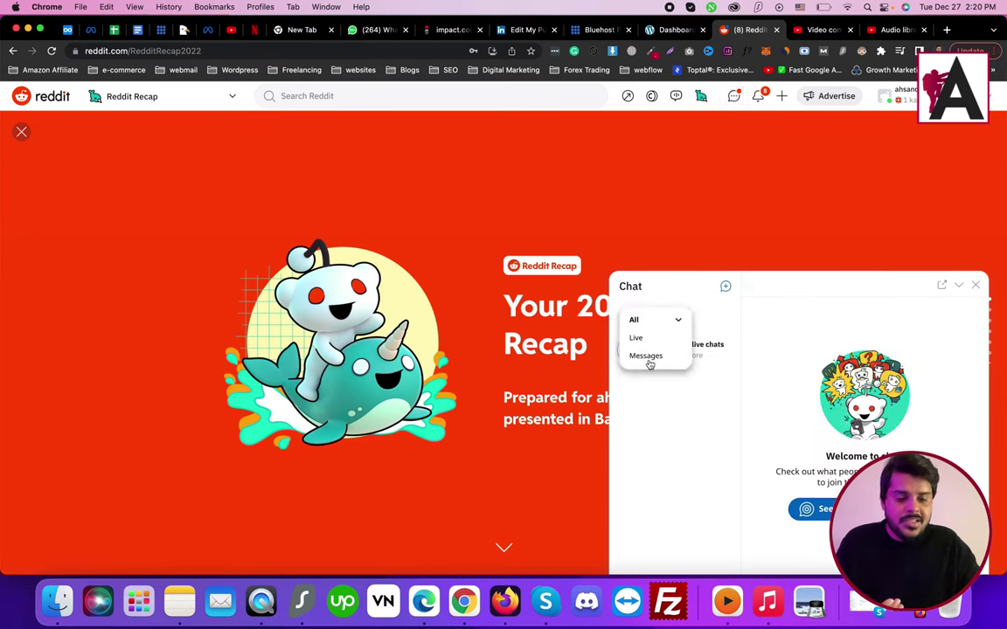
left_click(665, 414)
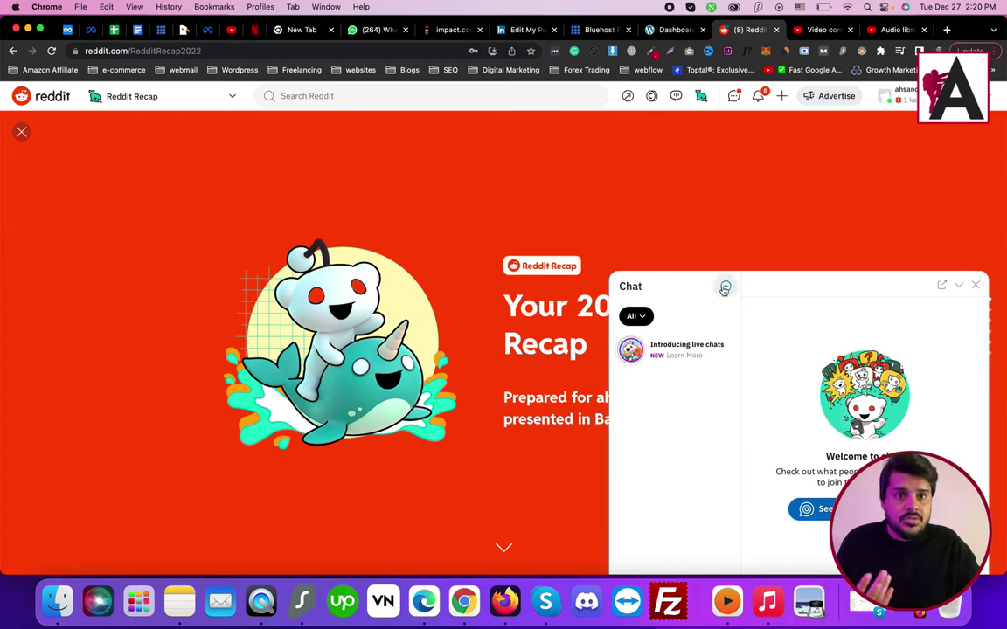
left_click(761, 102)
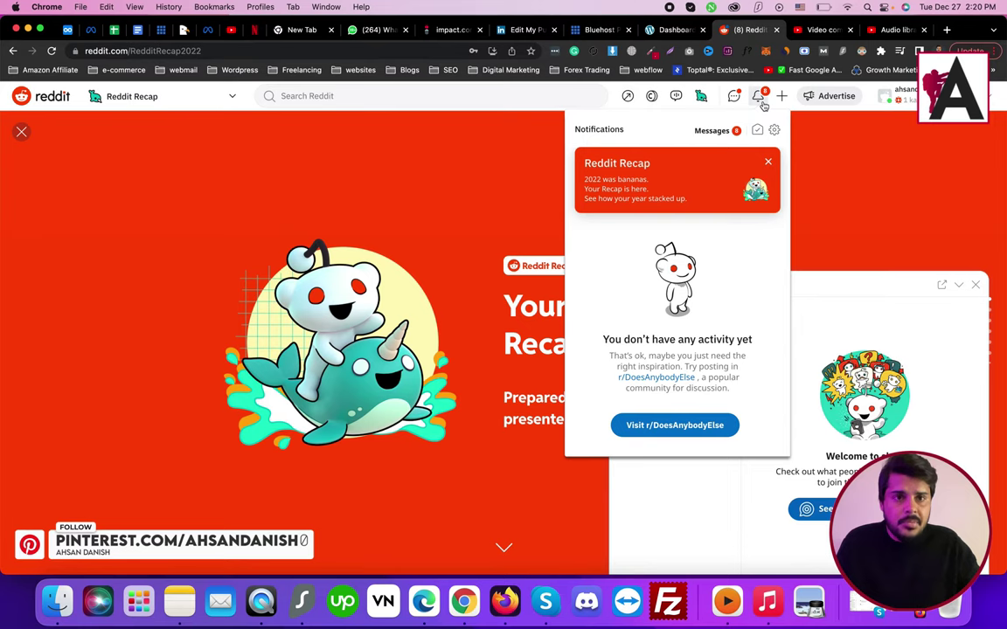
left_click(761, 98)
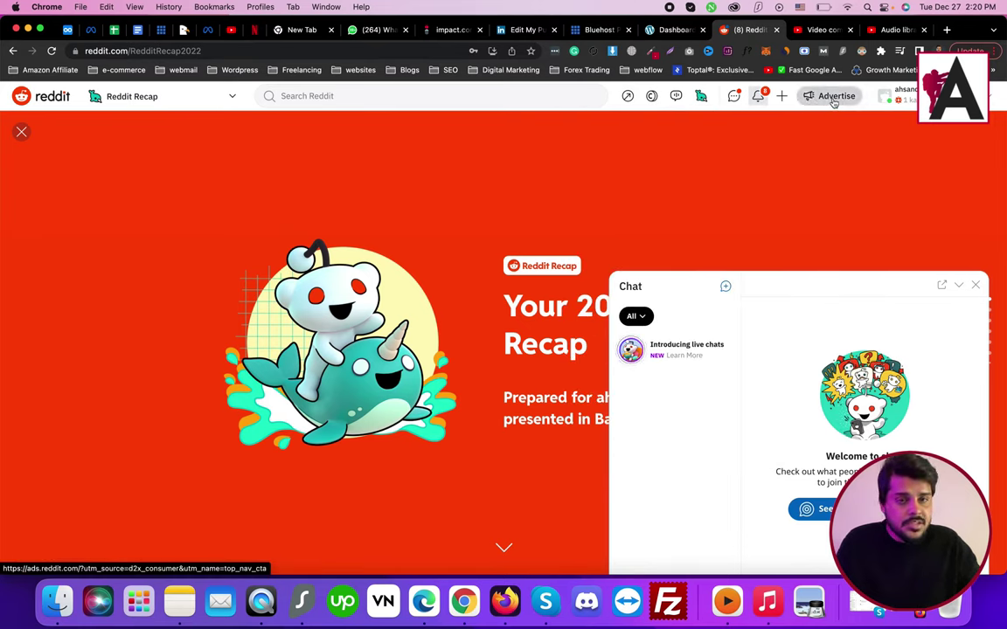
left_click(783, 98)
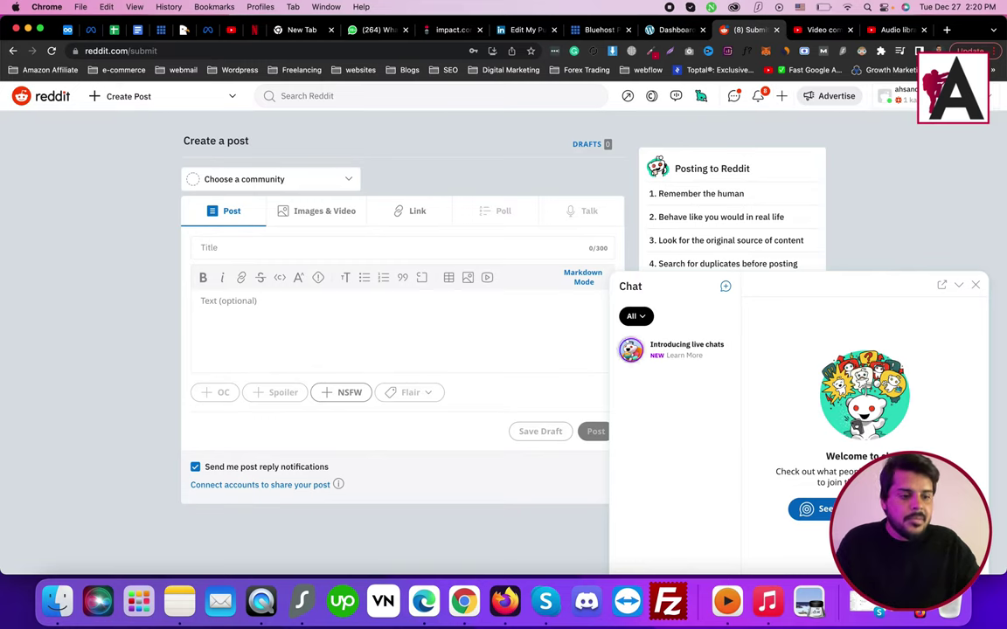
left_click(904, 95)
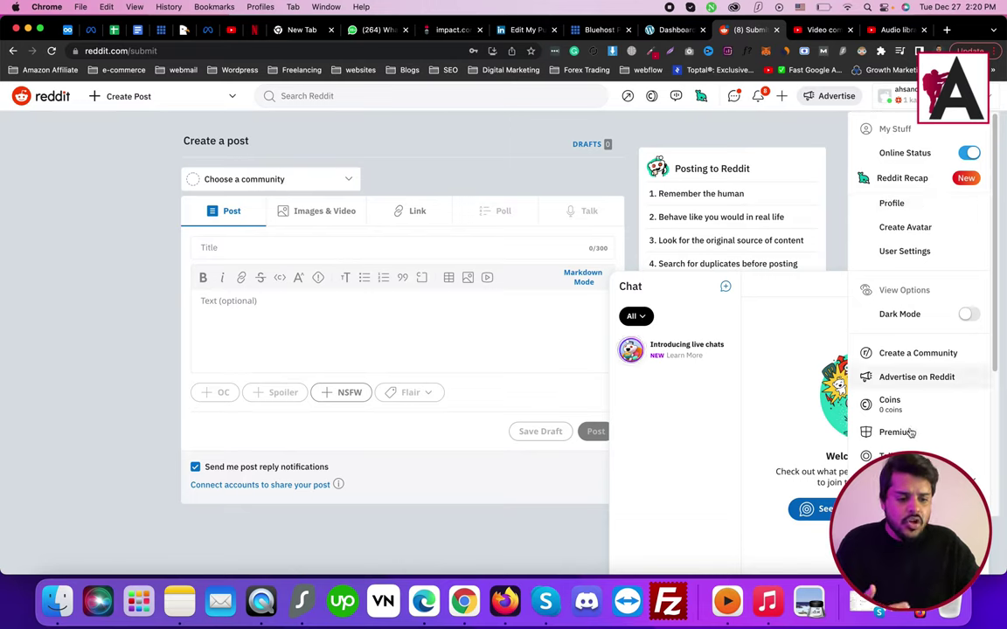
left_click(160, 255)
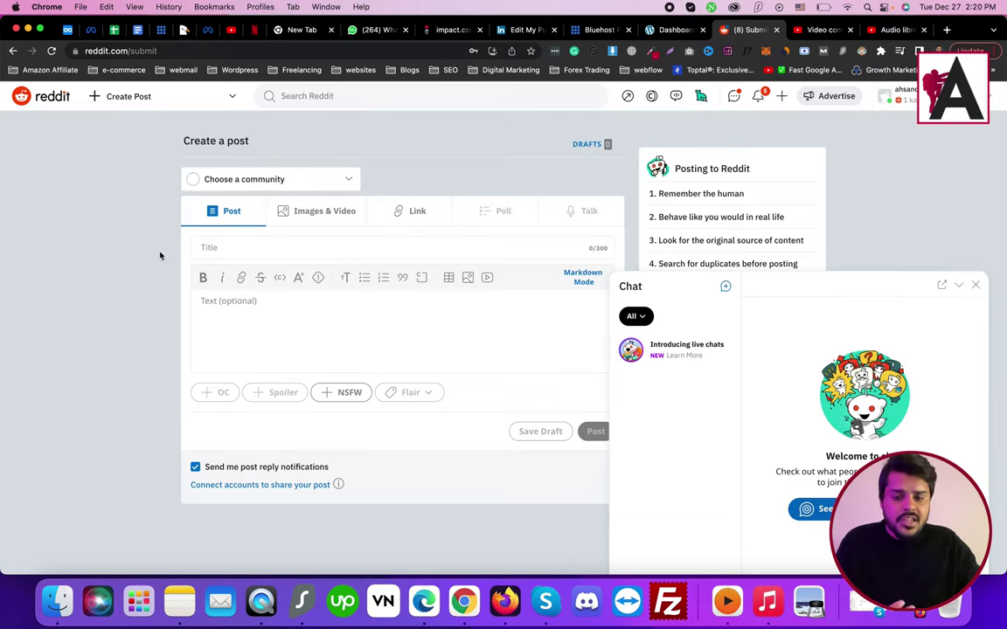
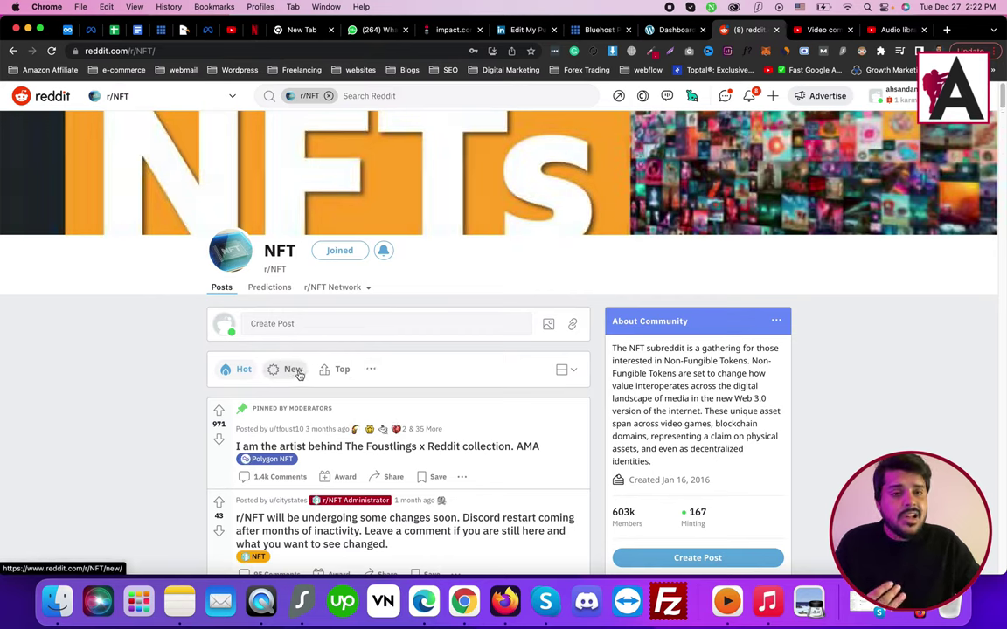
Open and close the r/NFT pinned post, and dismiss its options menu without hiding it
scroll(432, 304, "down", 2)
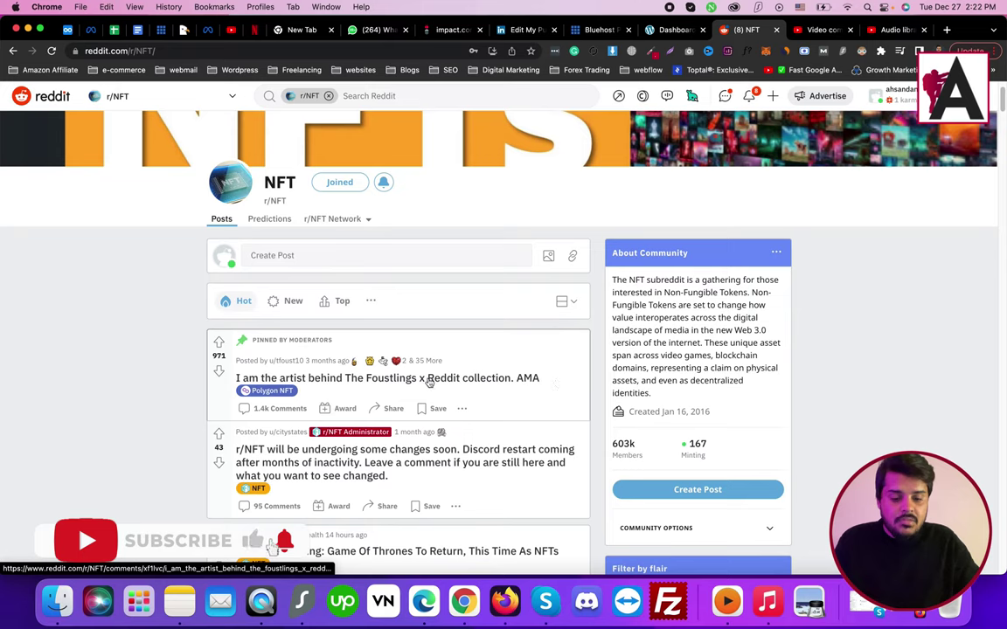
left_click(283, 411)
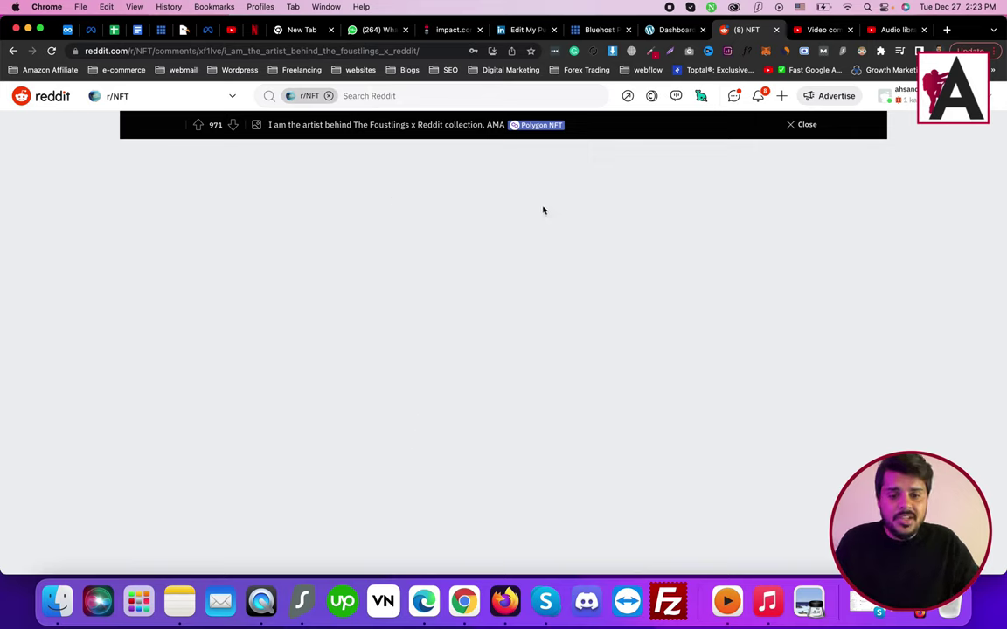
left_click(793, 128)
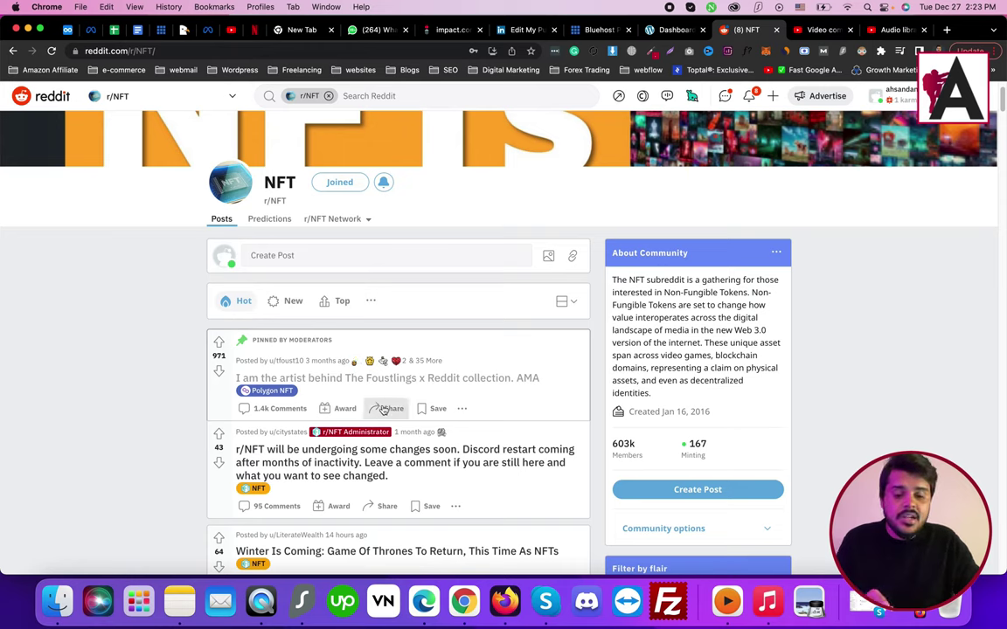
left_click(462, 408)
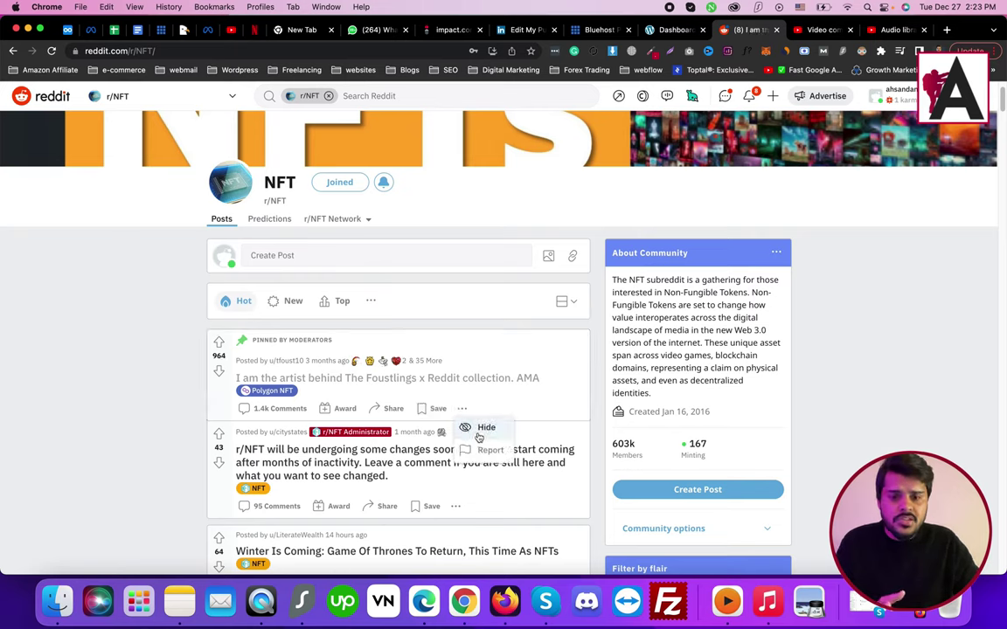
left_click(244, 361)
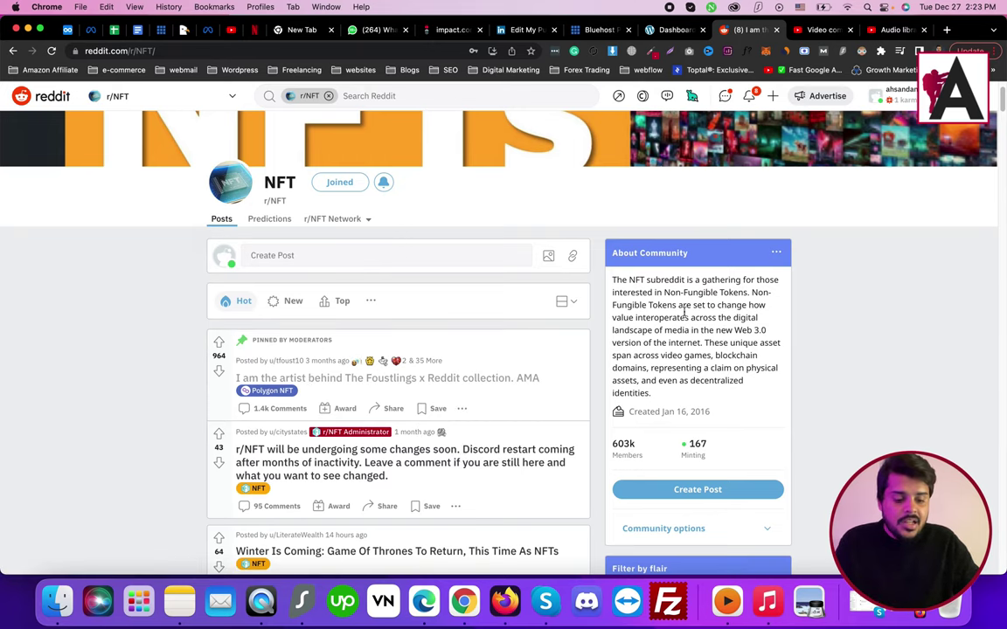
scroll(701, 328, "down", 3)
scroll(702, 335, "up", 5)
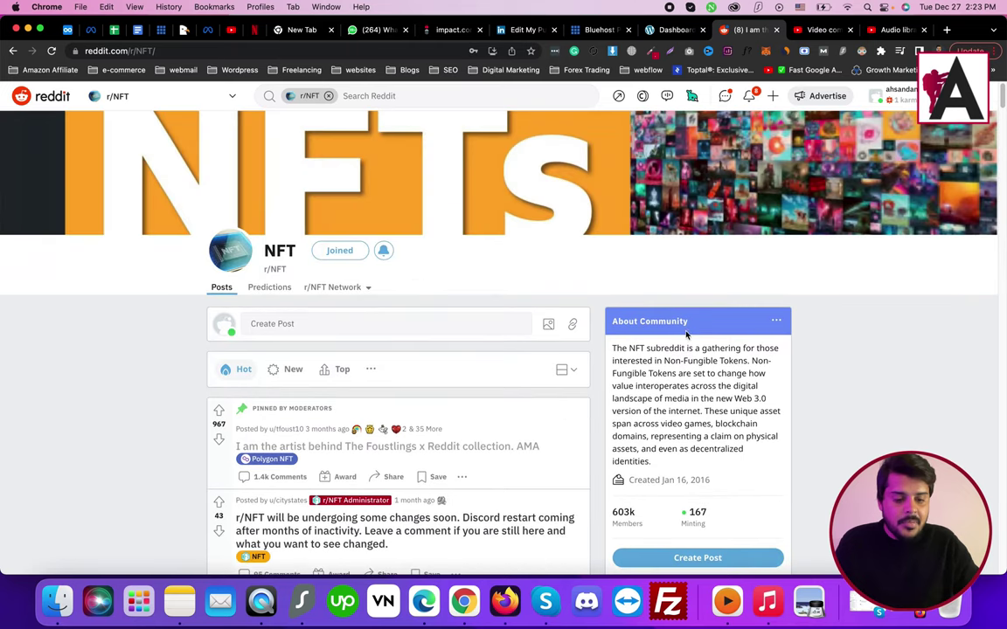
Read the r/NFT description and rules, then start a new r/NFT post
left_click_drag(609, 346, 694, 460)
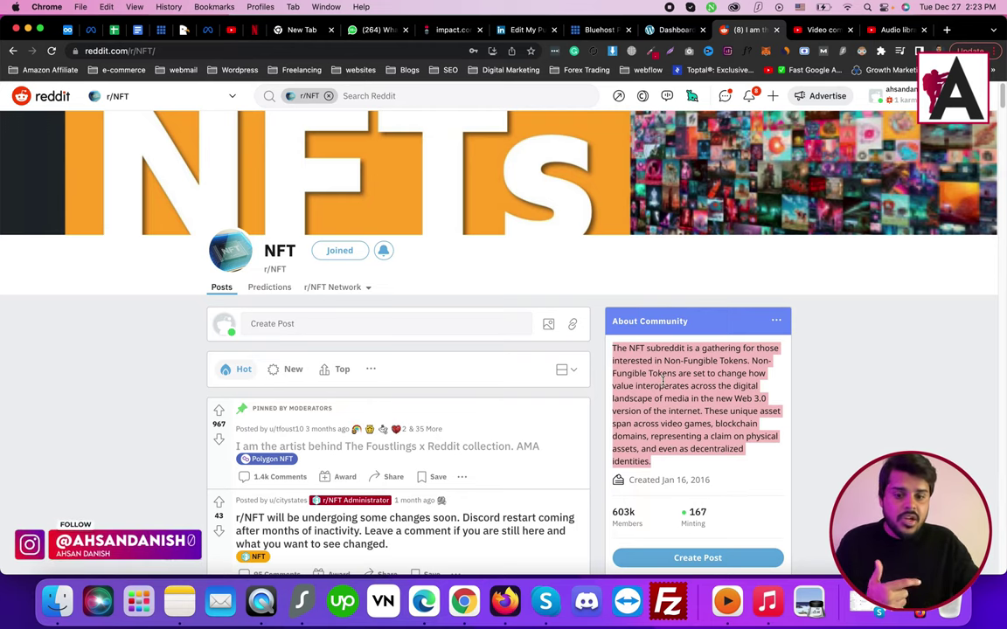
scroll(662, 381, "down", 1)
scroll(663, 381, "down", 10)
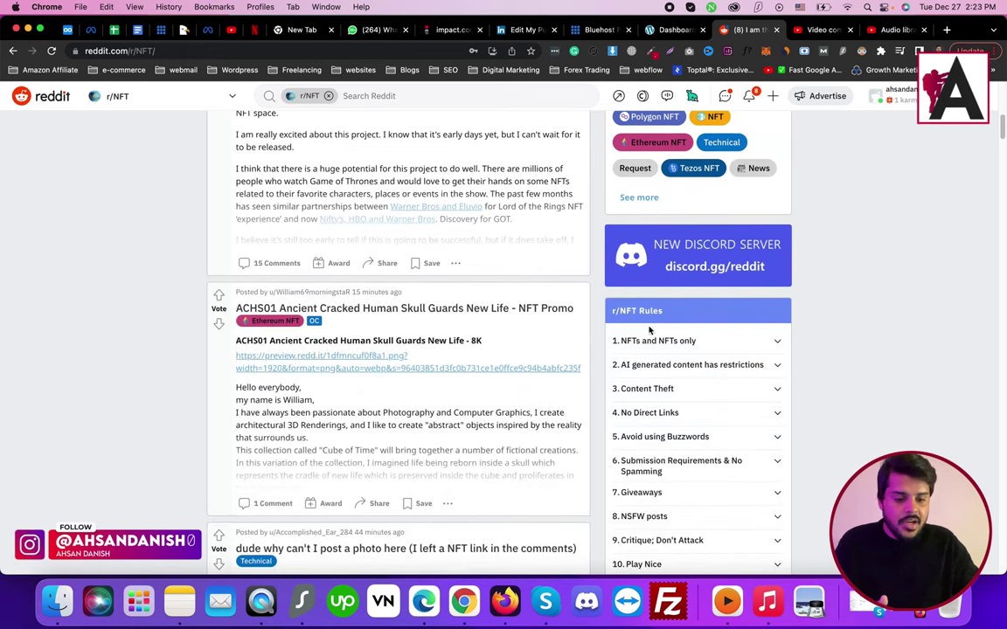
scroll(646, 280, "down", 3)
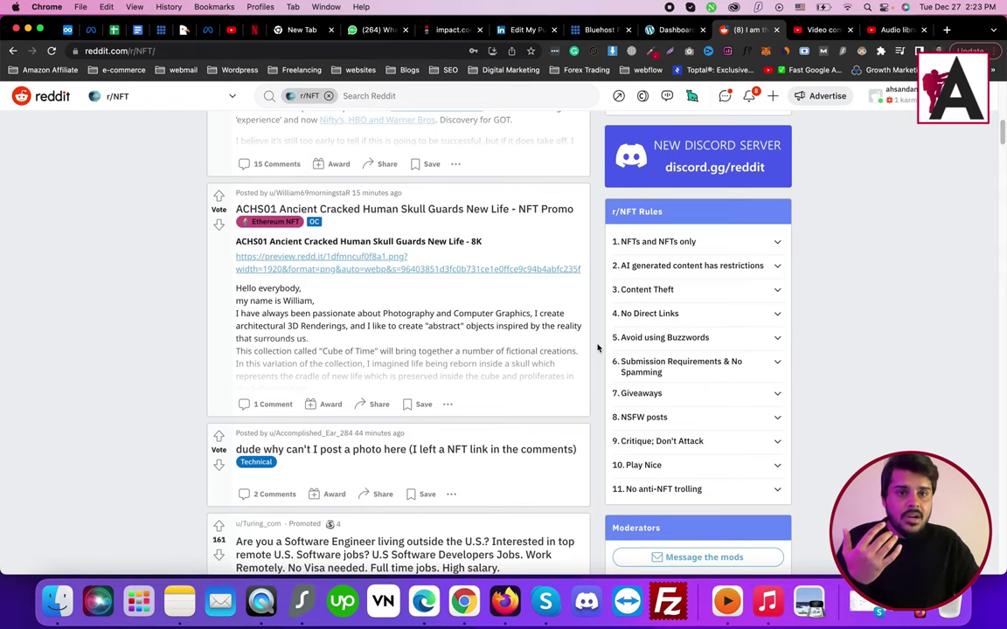
scroll(598, 348, "up", 10)
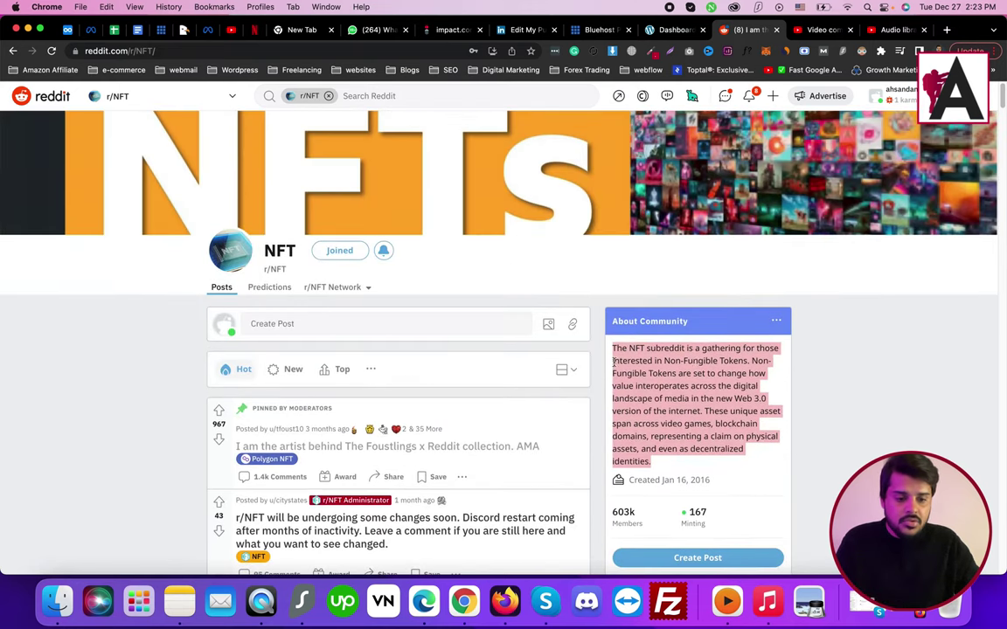
left_click(767, 393)
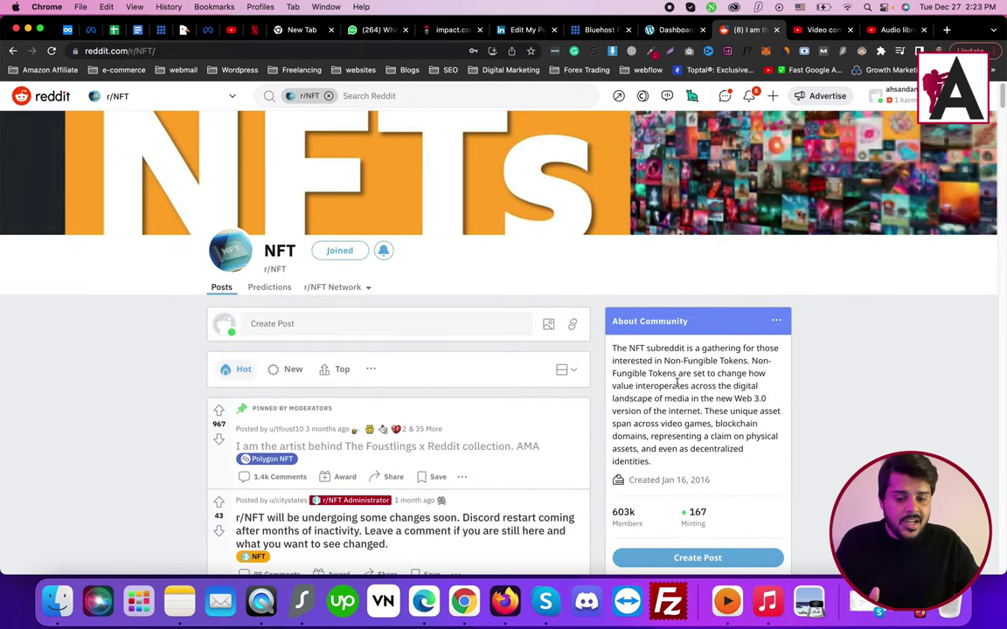
left_click(405, 323)
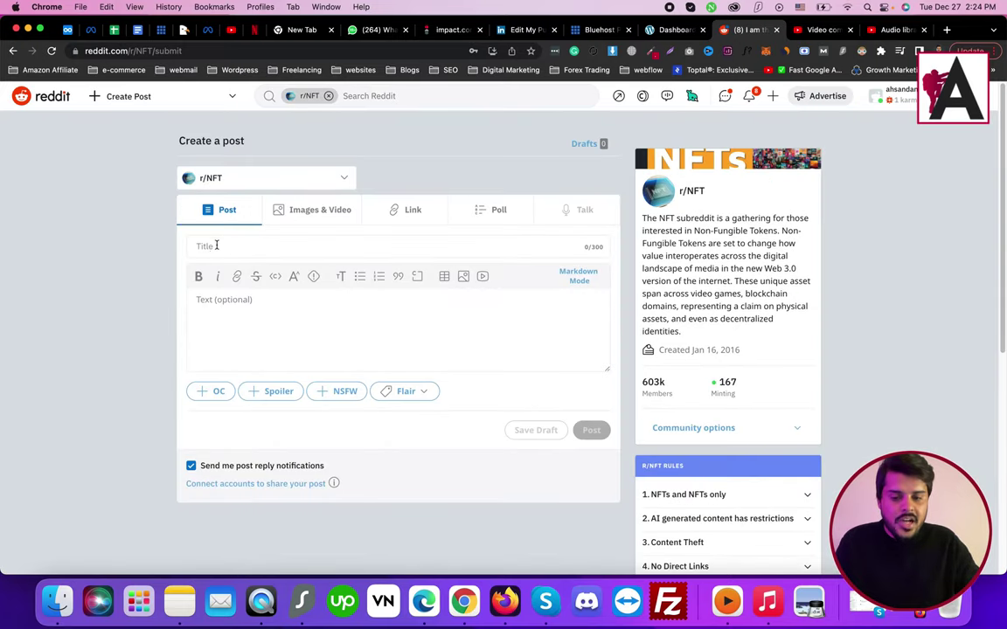
Draft a short title and a body of repeated 'waht is n' text
left_click(216, 246)
type("title")
key("BackSpace")
key("BackSpace")
key("BackSpace")
key("BackSpace")
key("BackSpace")
type("what is nft")
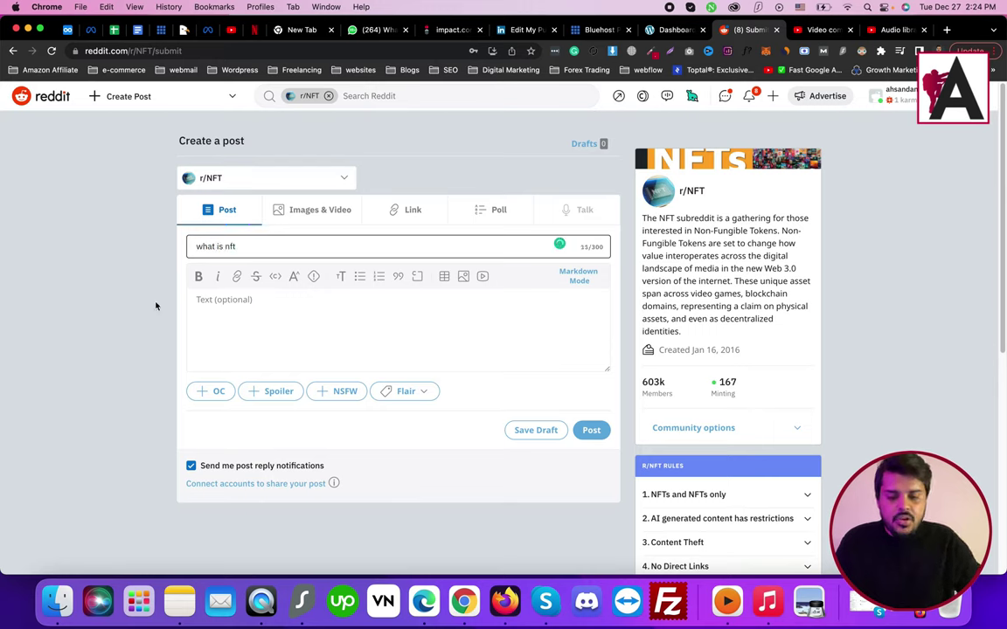
left_click(253, 311)
type("waht is nft")
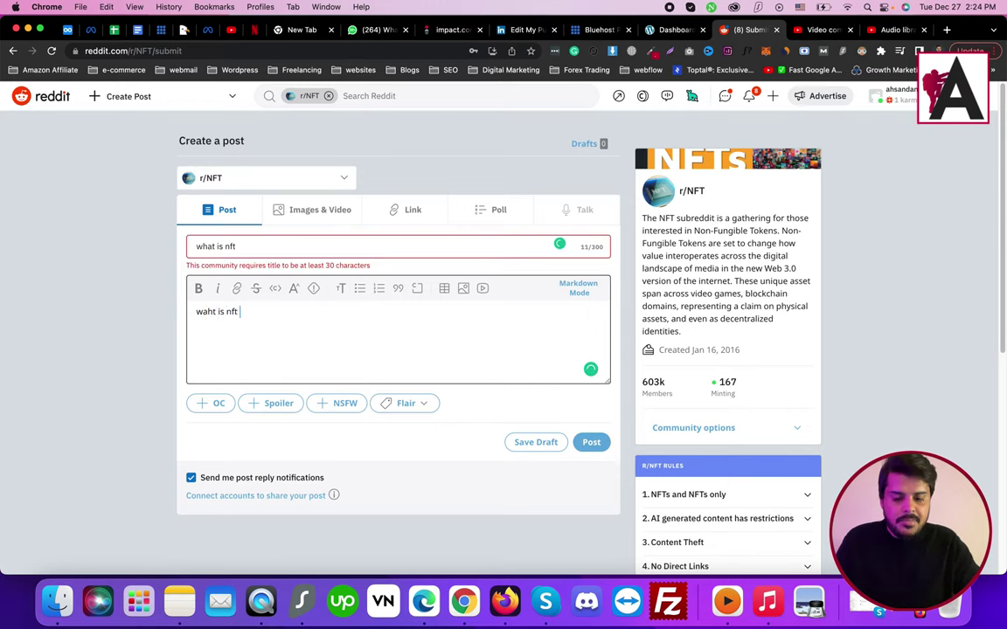
key("super+a")
key("super+c")
key("Right")
key("super+v")
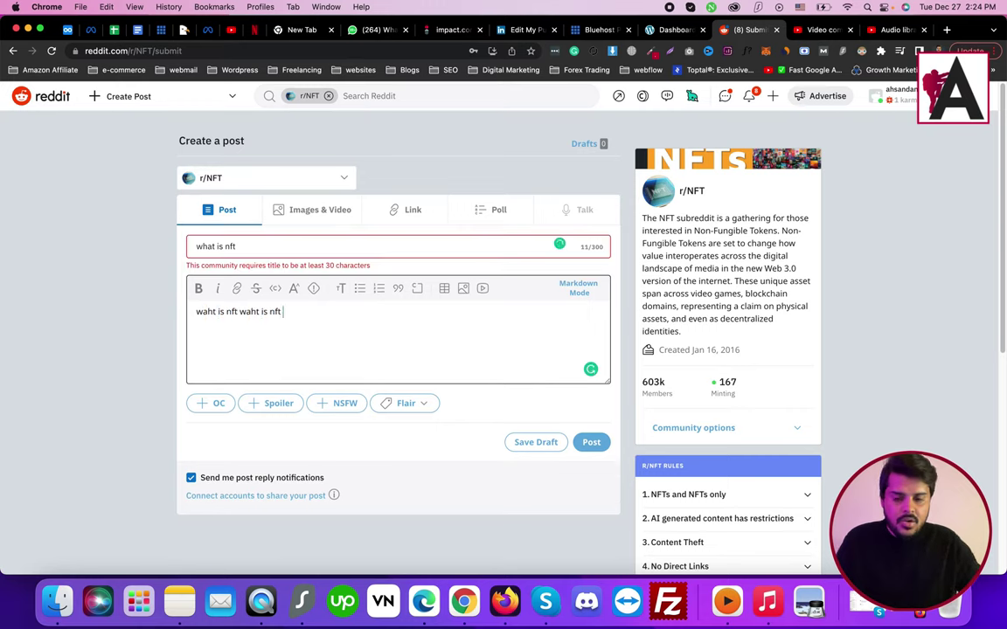
key("super+v")
key("super+v")
key("super+v")
Replace the title with the copied phrase and look through the r/NFT post flairs
left_click(242, 247)
key("super+a")
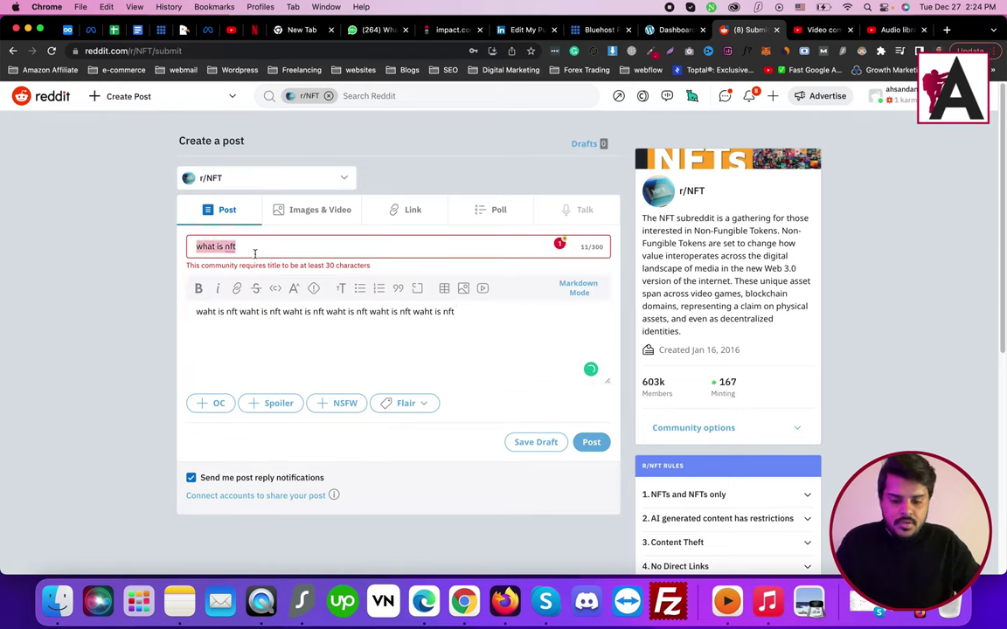
key("super+v")
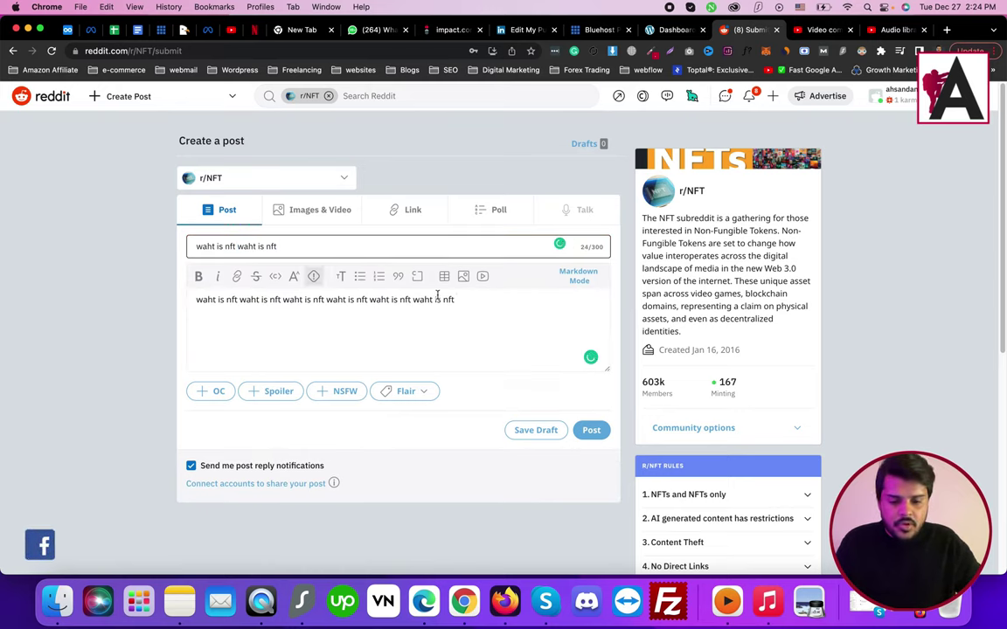
double_click(437, 299)
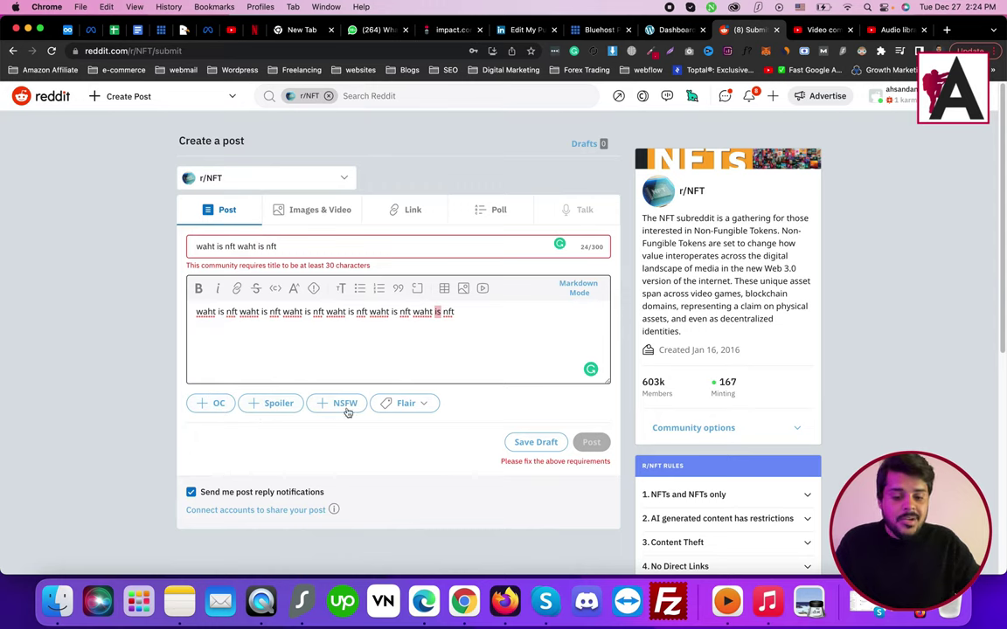
left_click(400, 403)
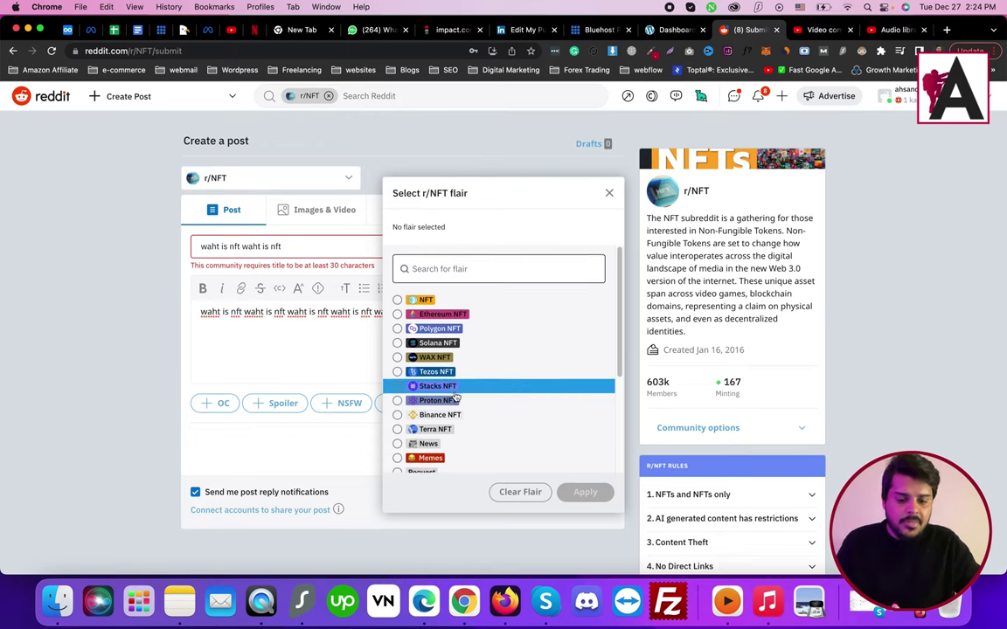
scroll(450, 384, "down", 3)
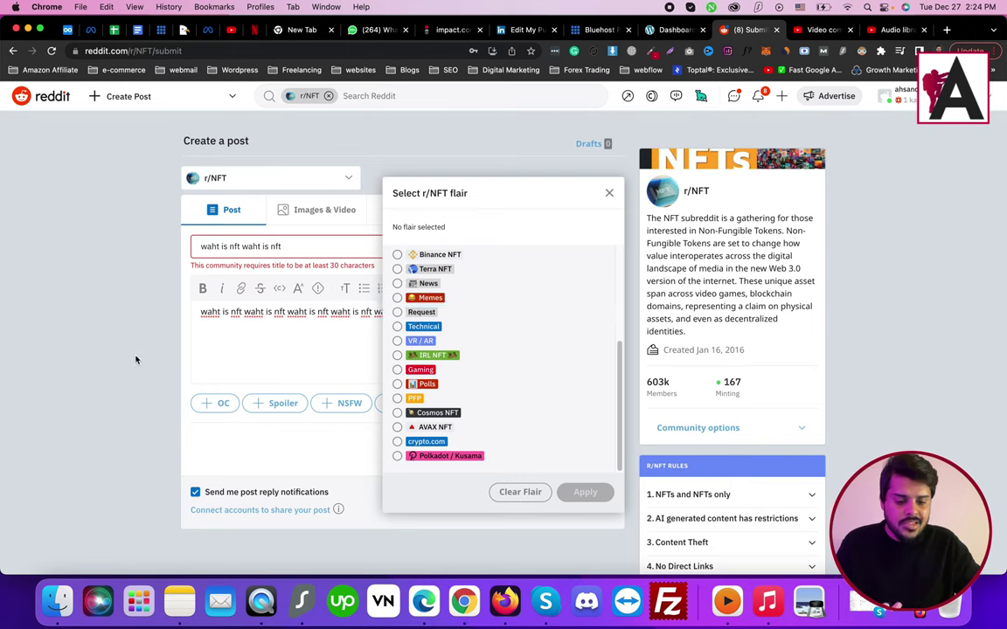
left_click(269, 348)
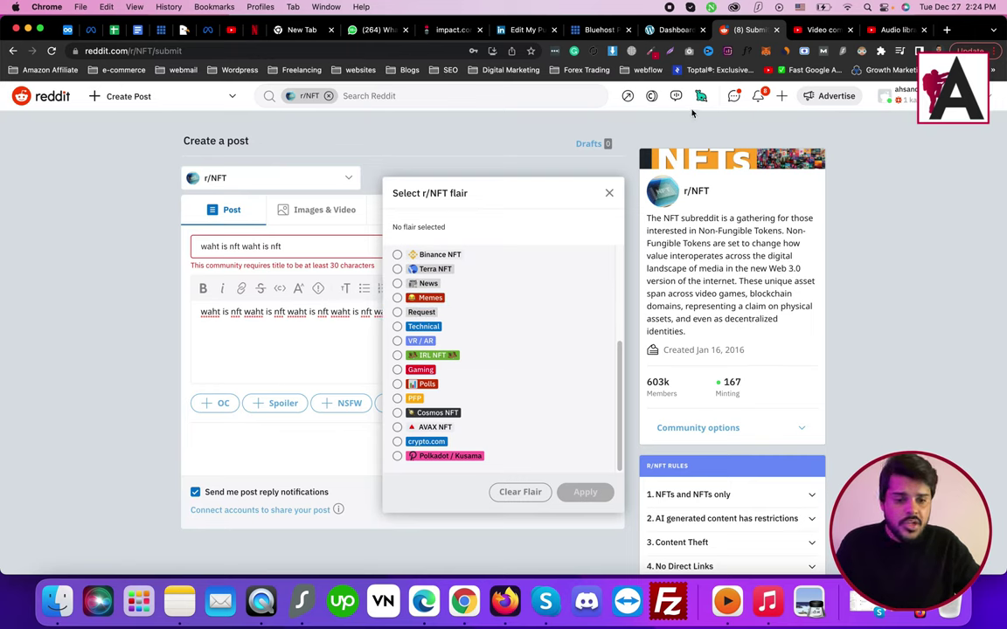
Discard the unfinished r/NFT post without saving and return to the home feed
left_click(42, 100)
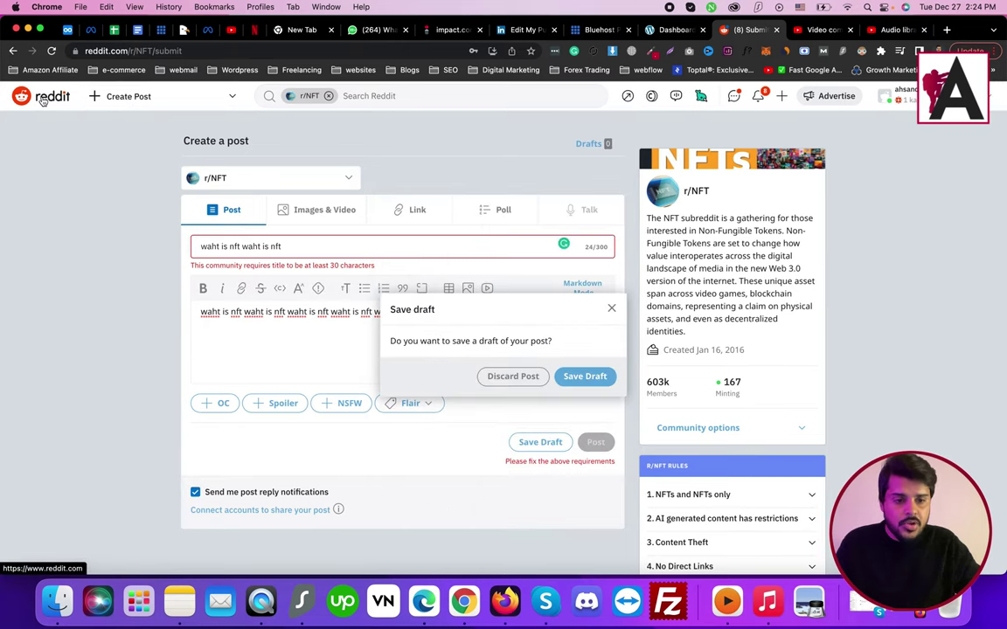
left_click(513, 376)
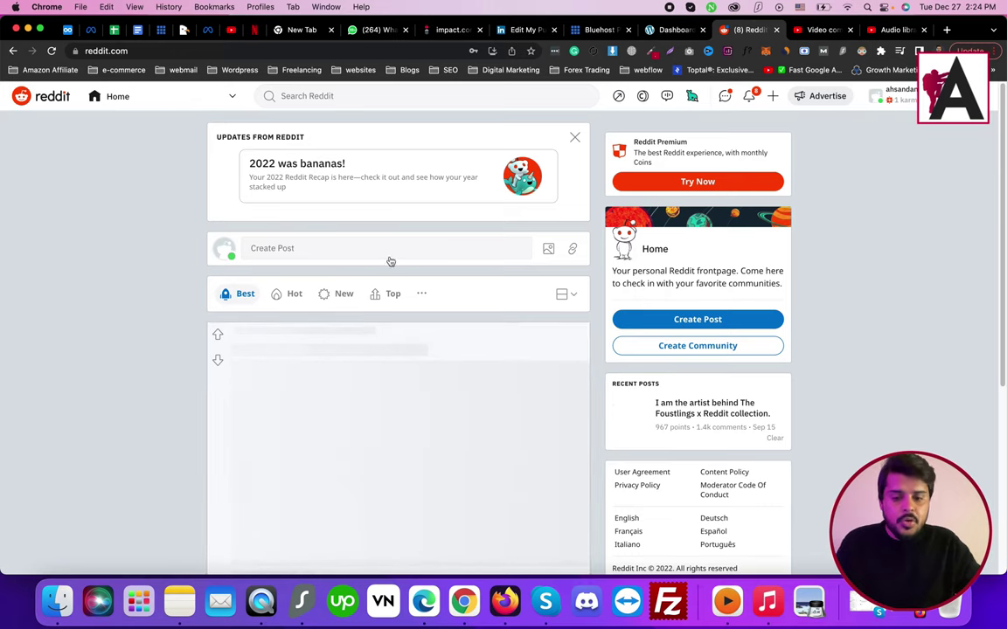
left_click(275, 247)
Enter the title 'waht is nft waht is nft waht is nft' and a repeated 'waht is nft' body
left_click(274, 301)
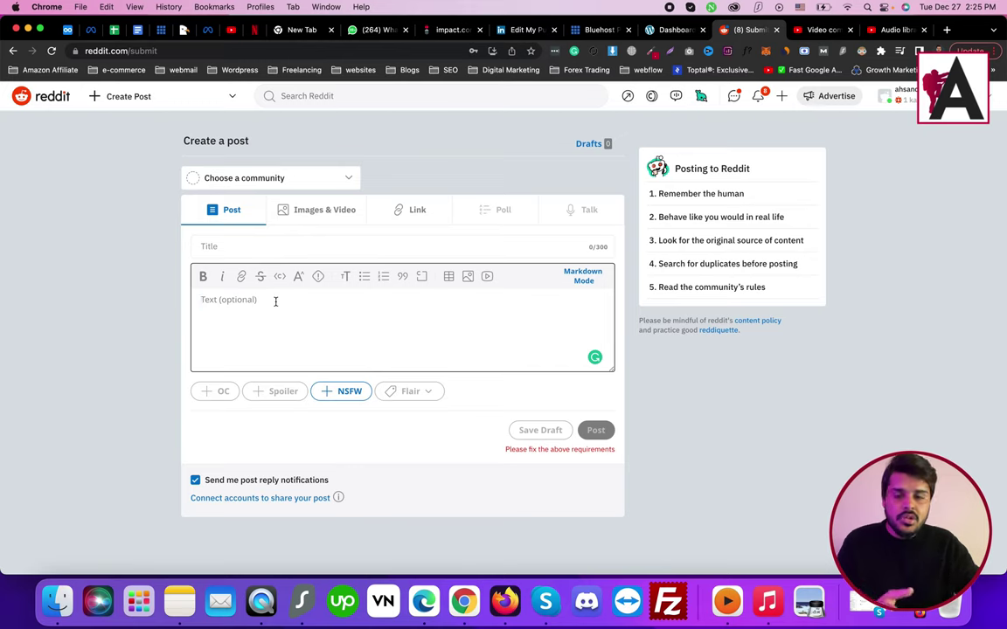
left_click(268, 242)
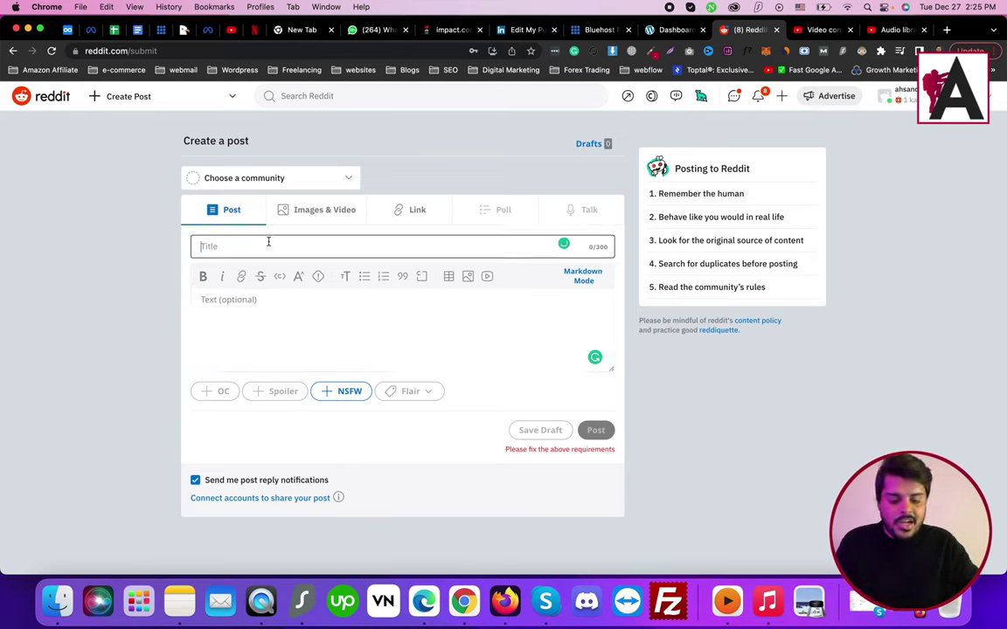
type("vv")
key("BackSpace")
key("BackSpace")
type("waht is nft waht is nft waht is nft")
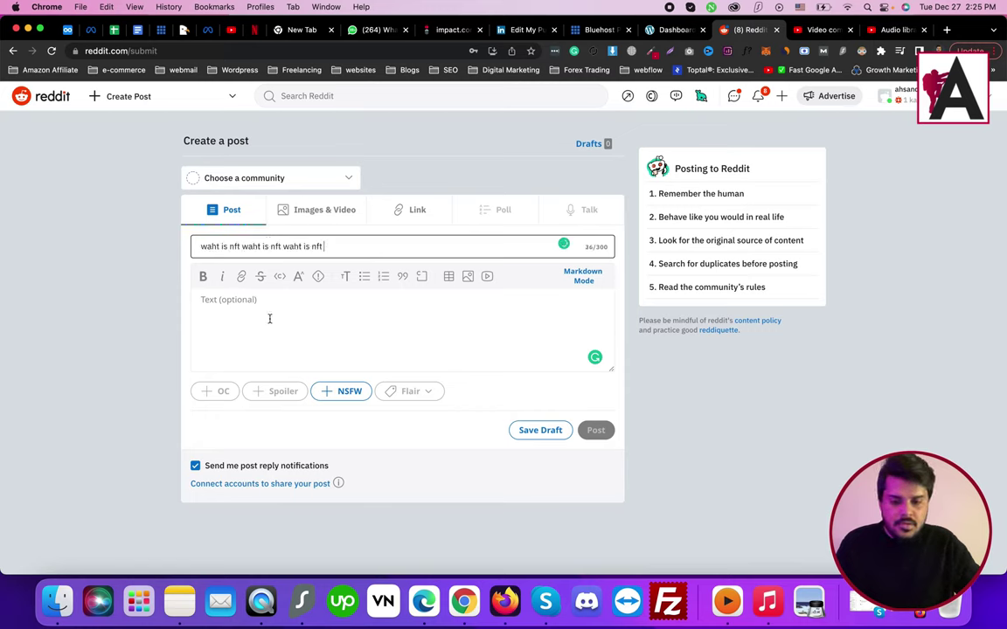
left_click(269, 318)
type("waht is nft waht is nft waht is nft waht is nft waht is nft waht is nft waht is nft waht is nft waht is nft")
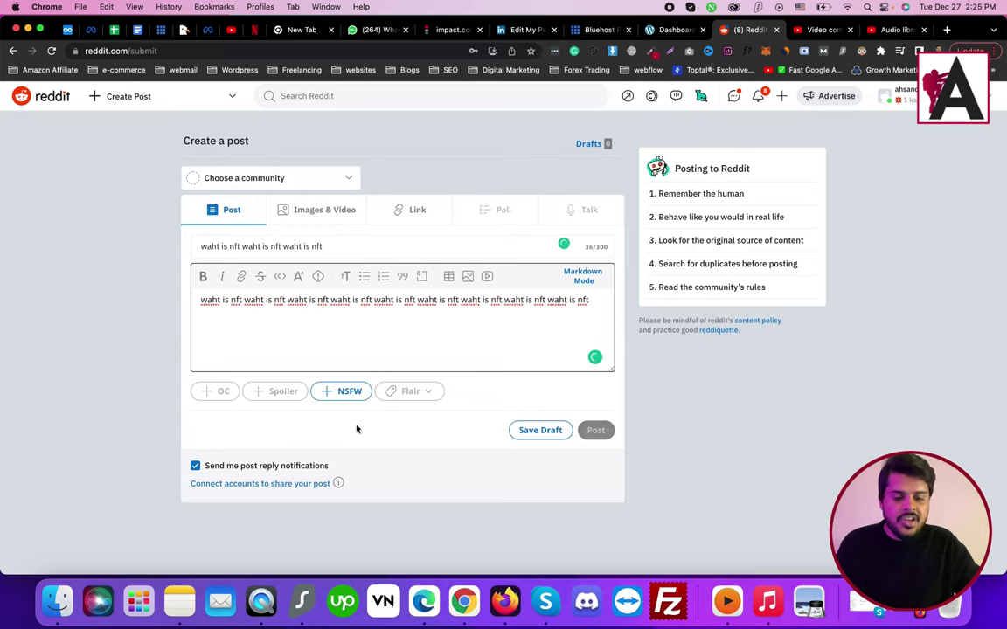
Choose r/apple as the post's community
left_click(211, 177)
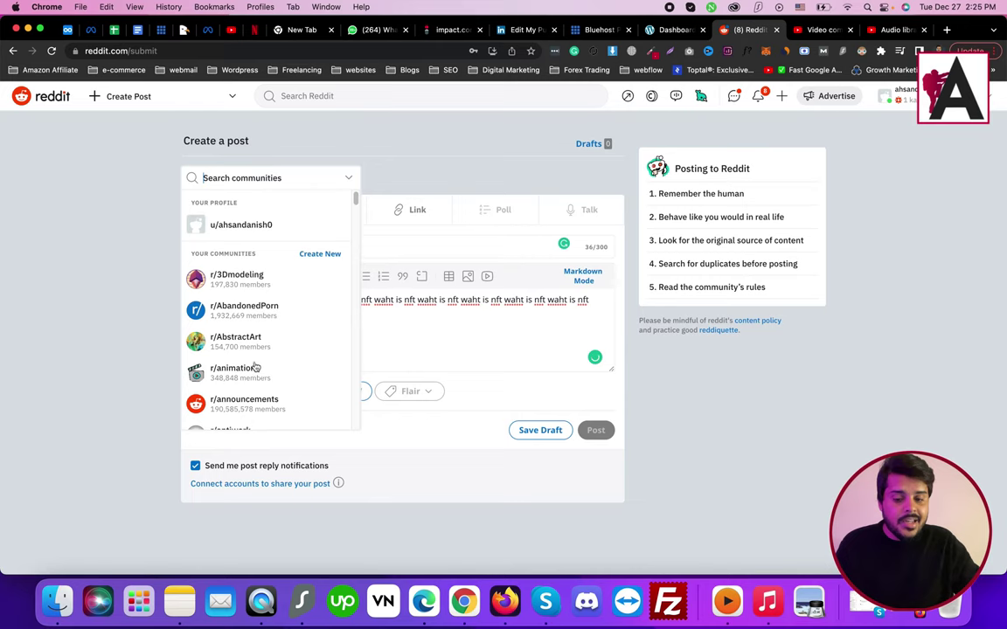
scroll(256, 367, "down", 5)
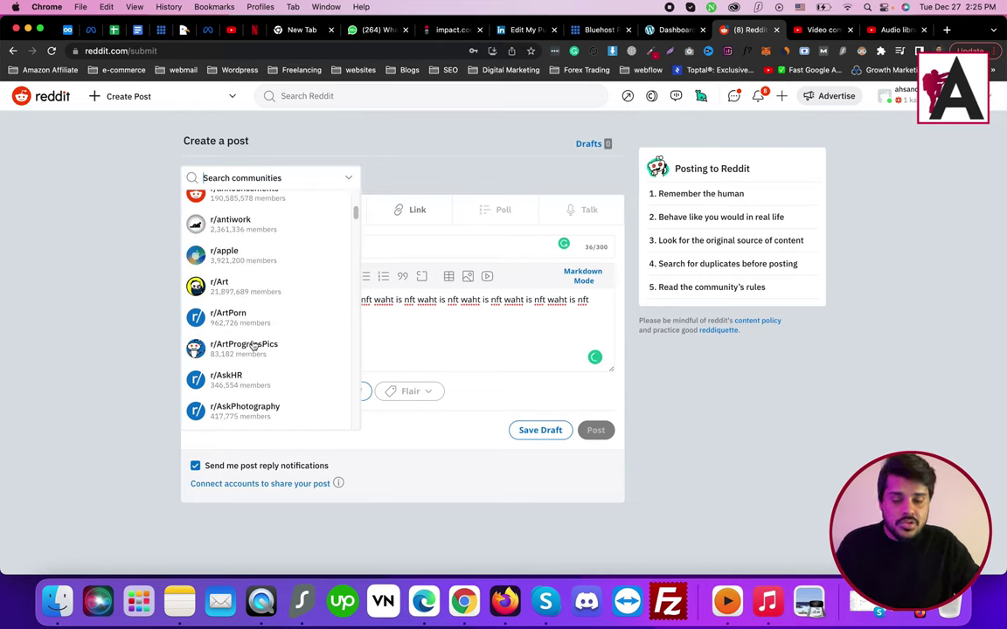
left_click(242, 264)
left_click(452, 323)
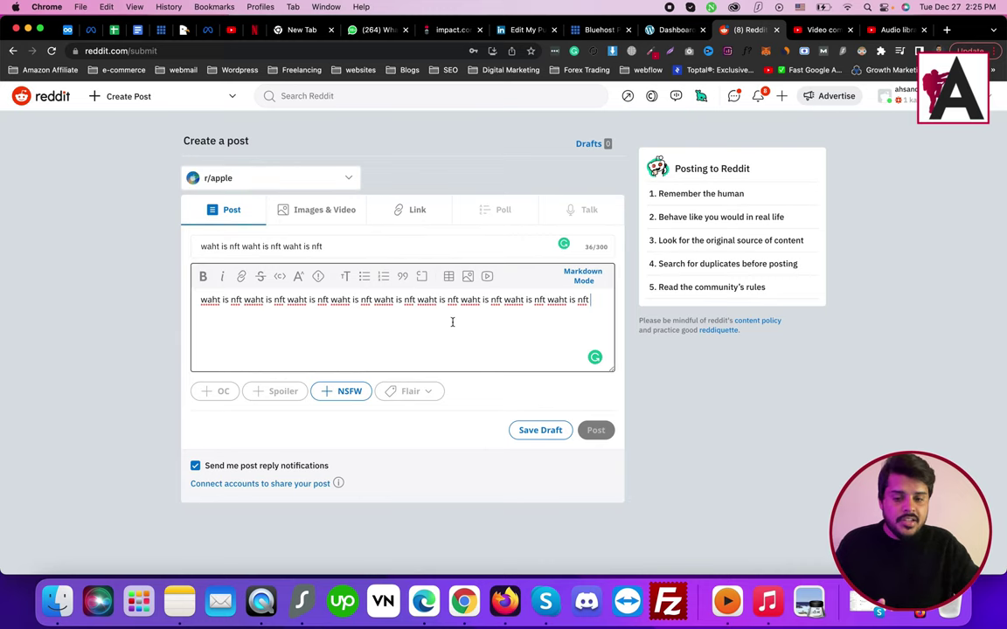
left_click(486, 385)
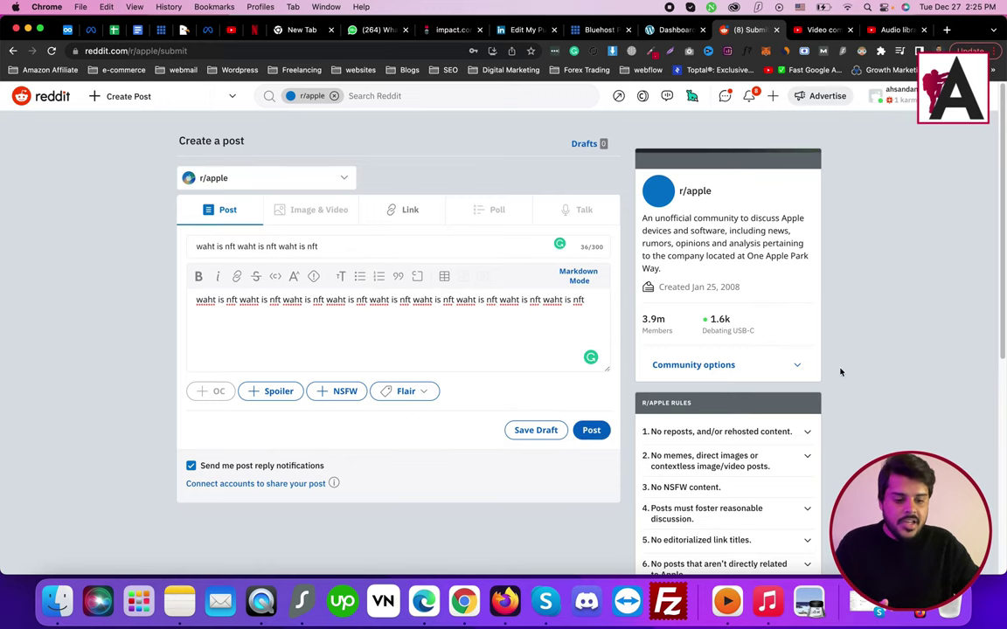
Read through the r/apple rules, then leave the post and discard the draft
scroll(769, 362, "down", 1)
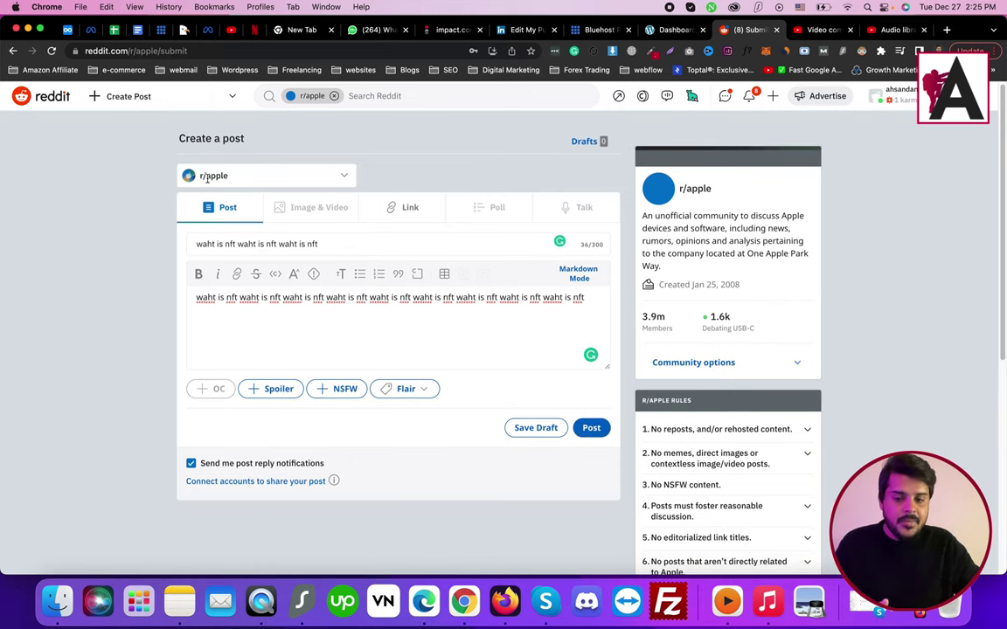
scroll(640, 290, "down", 5)
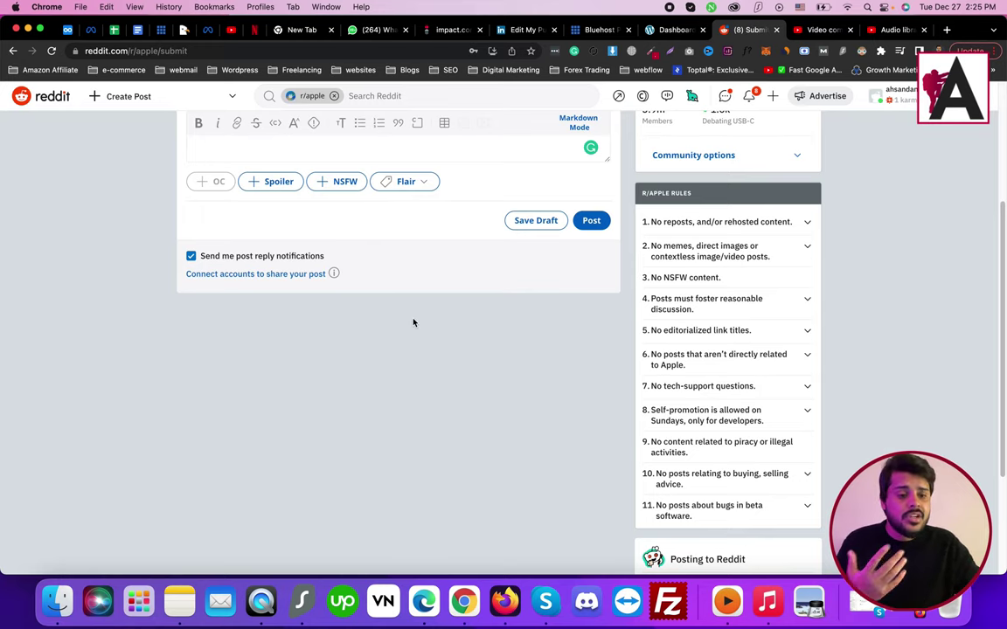
scroll(397, 344, "down", 1)
scroll(398, 341, "up", 5)
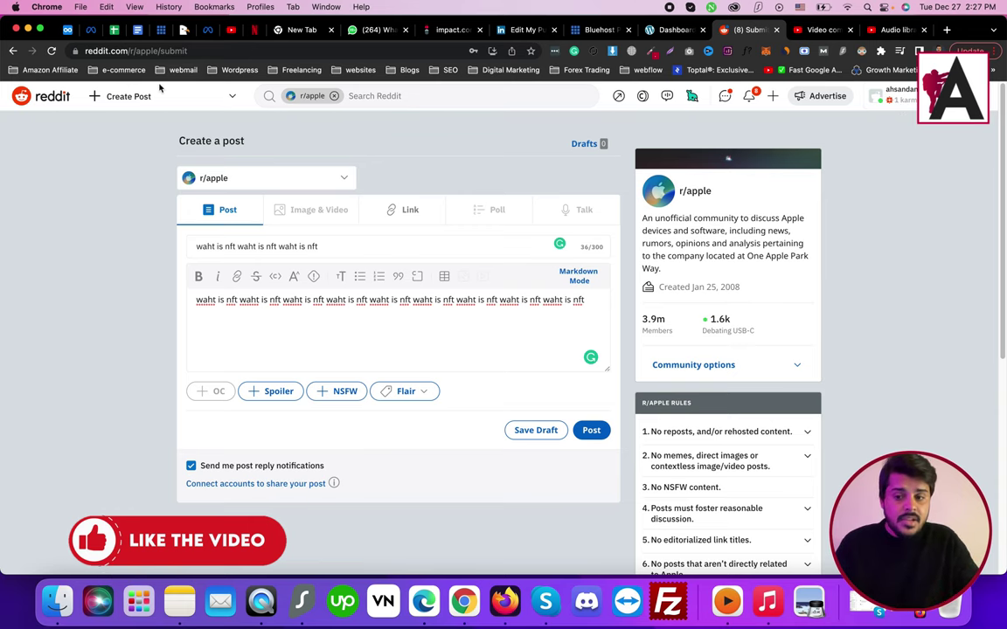
left_click(44, 96)
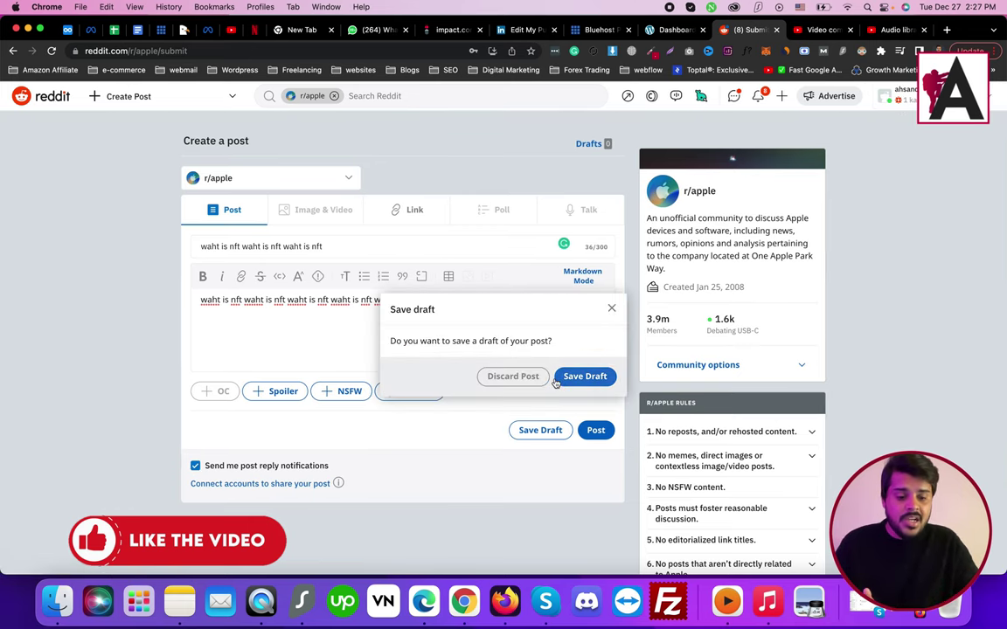
left_click(484, 374)
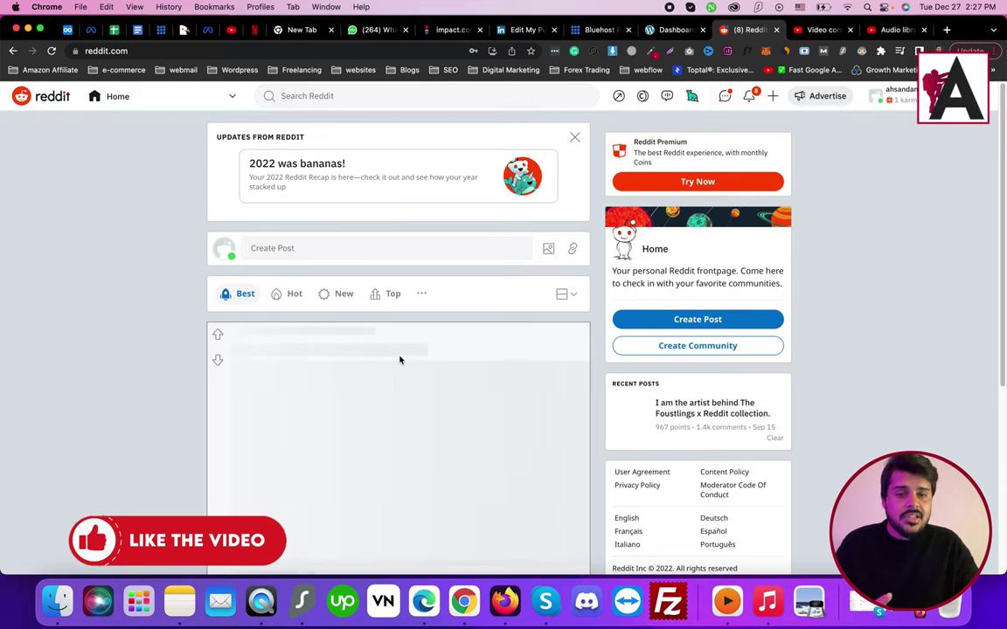